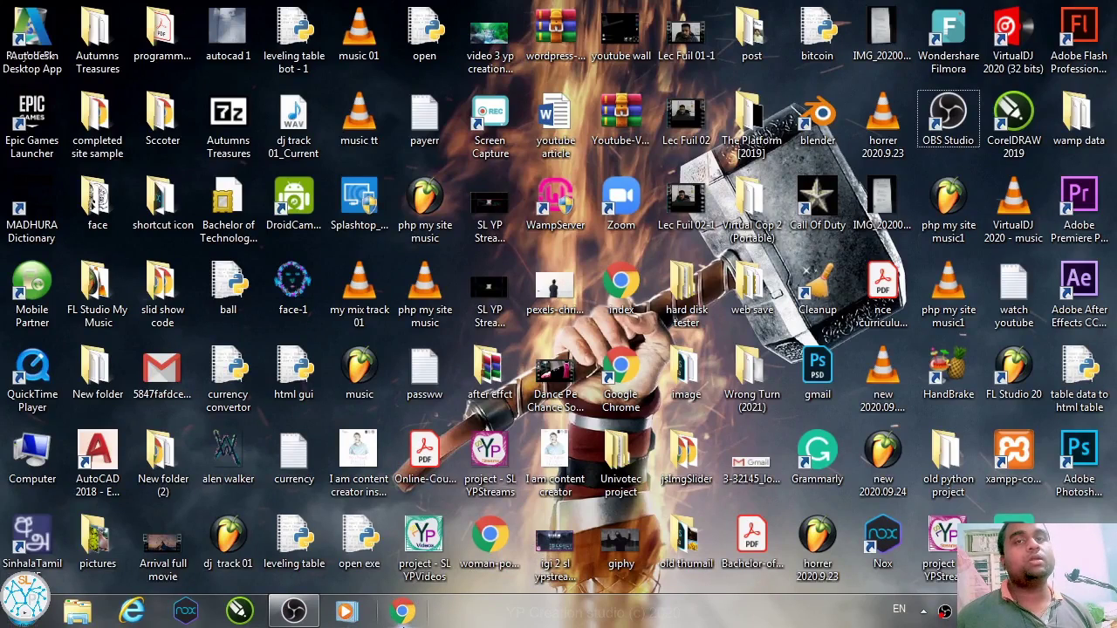
Step: Launch Chrome and load google.com from the address bar suggestion
click(402, 611)
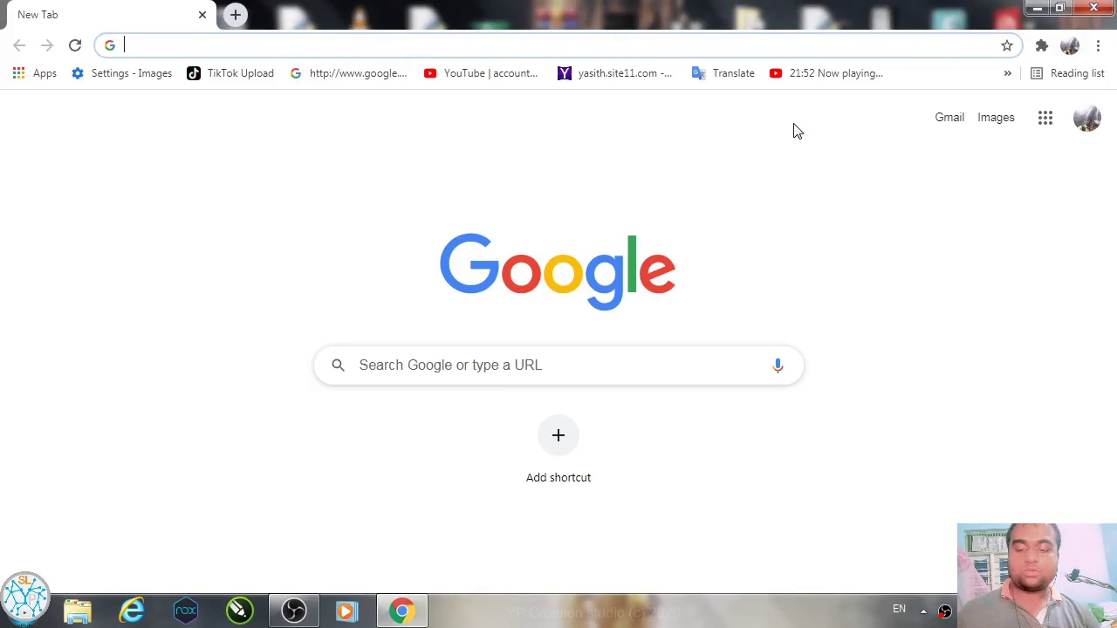
text(goo)
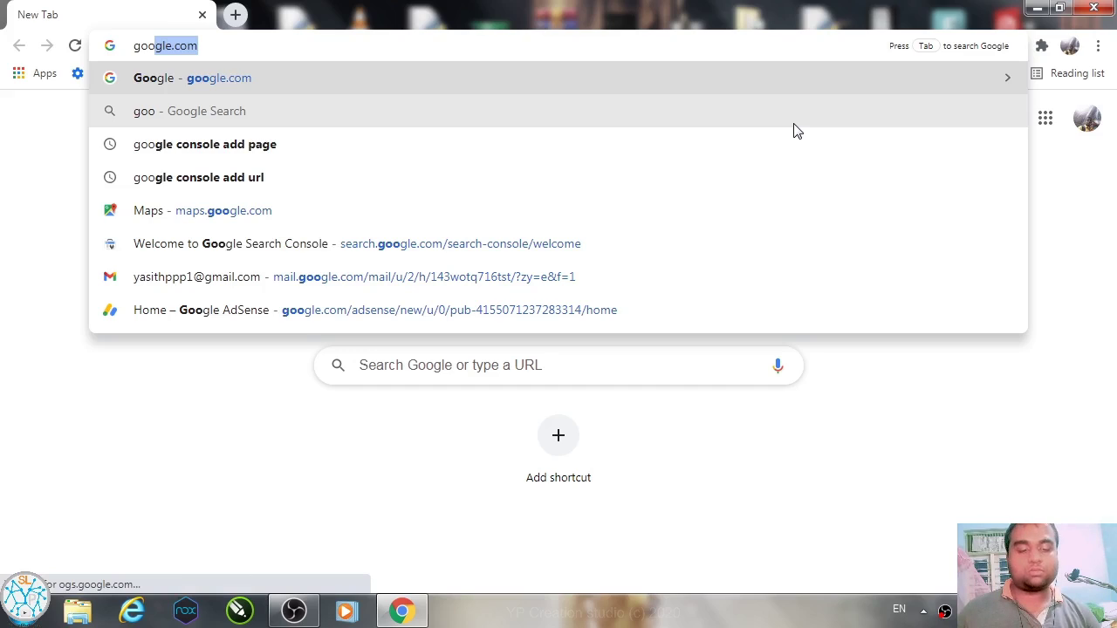
key(Return)
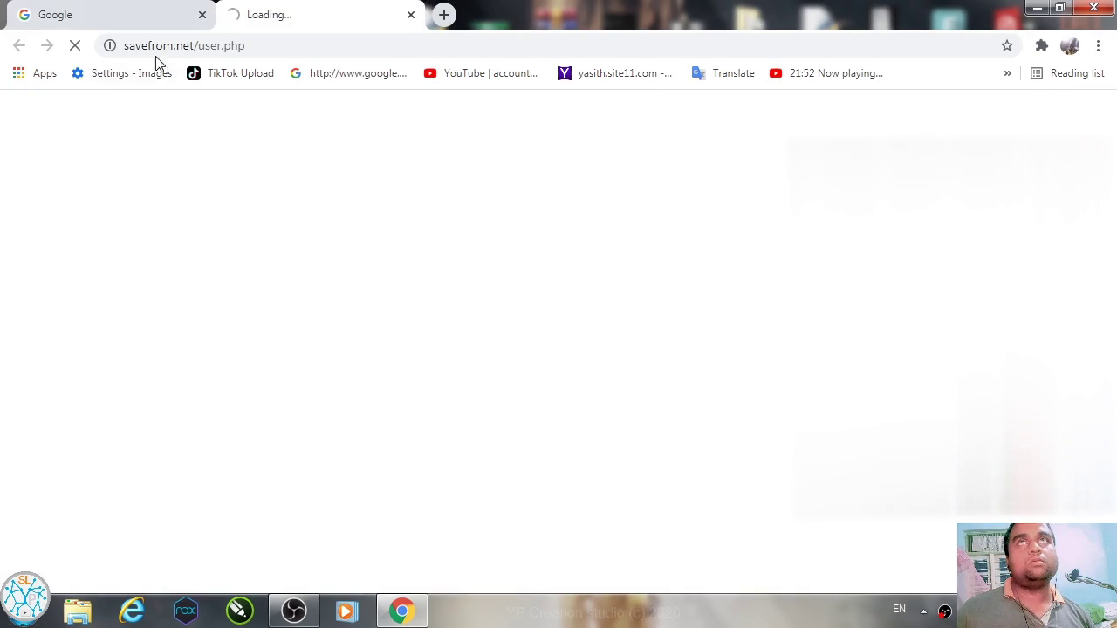
Step: Close the stray savefrom.net tab and look through the Google account panel
click(411, 14)
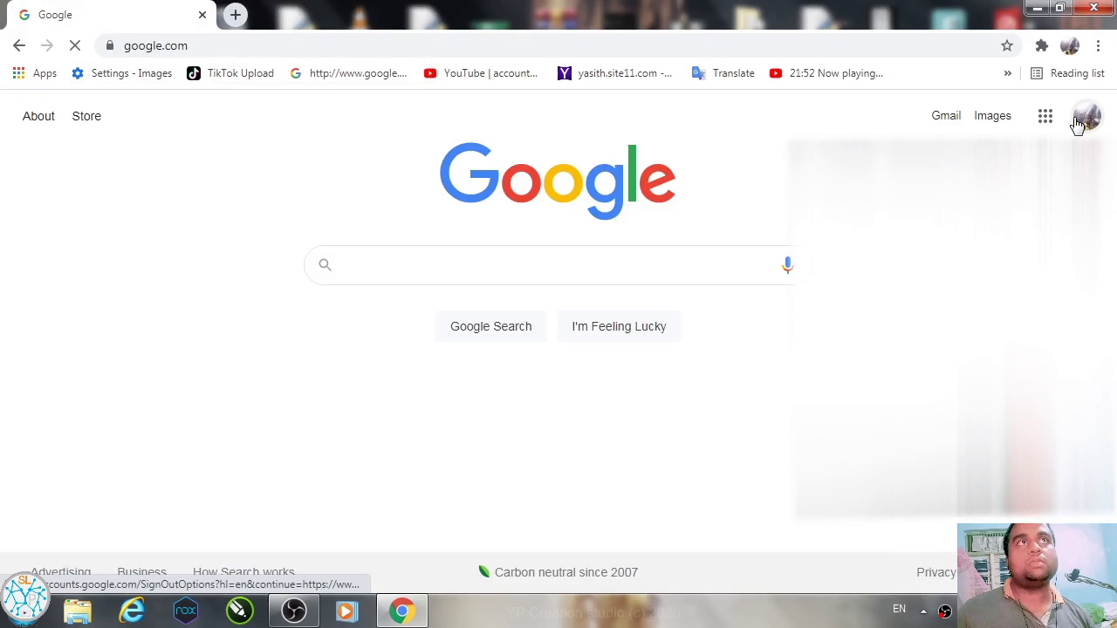
click(1080, 119)
click(1086, 118)
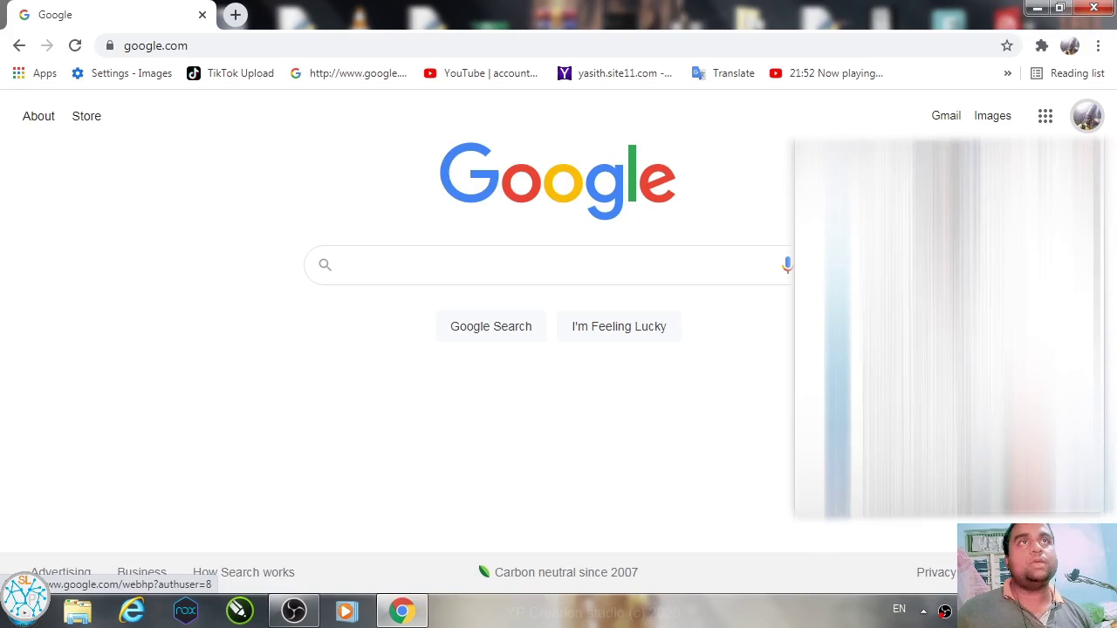
scroll(873, 454, down, 3)
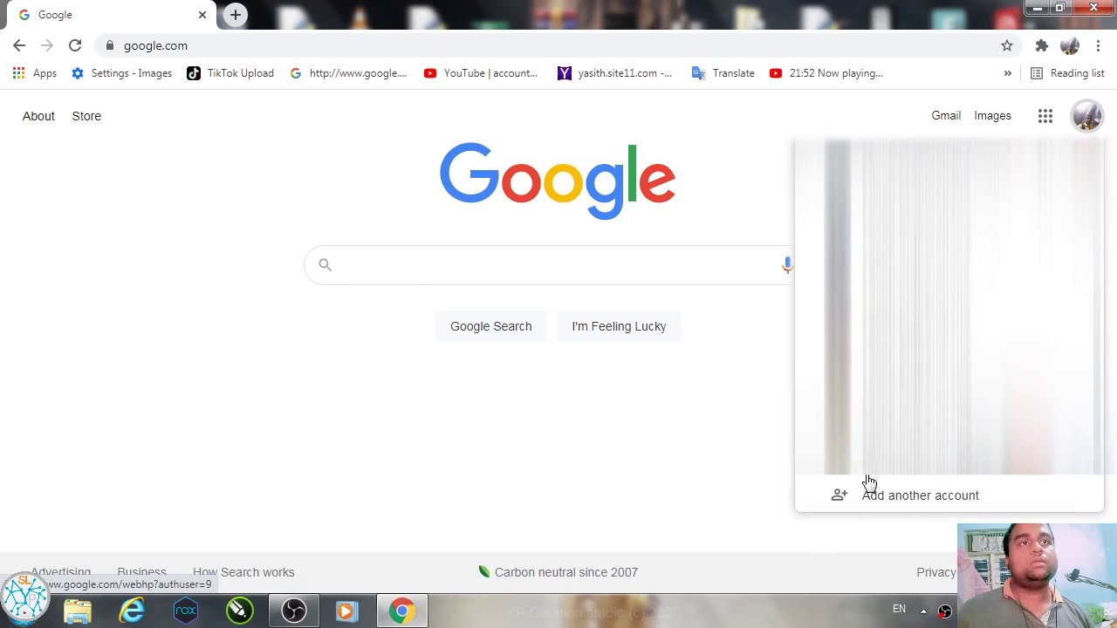
scroll(873, 489, down, 2)
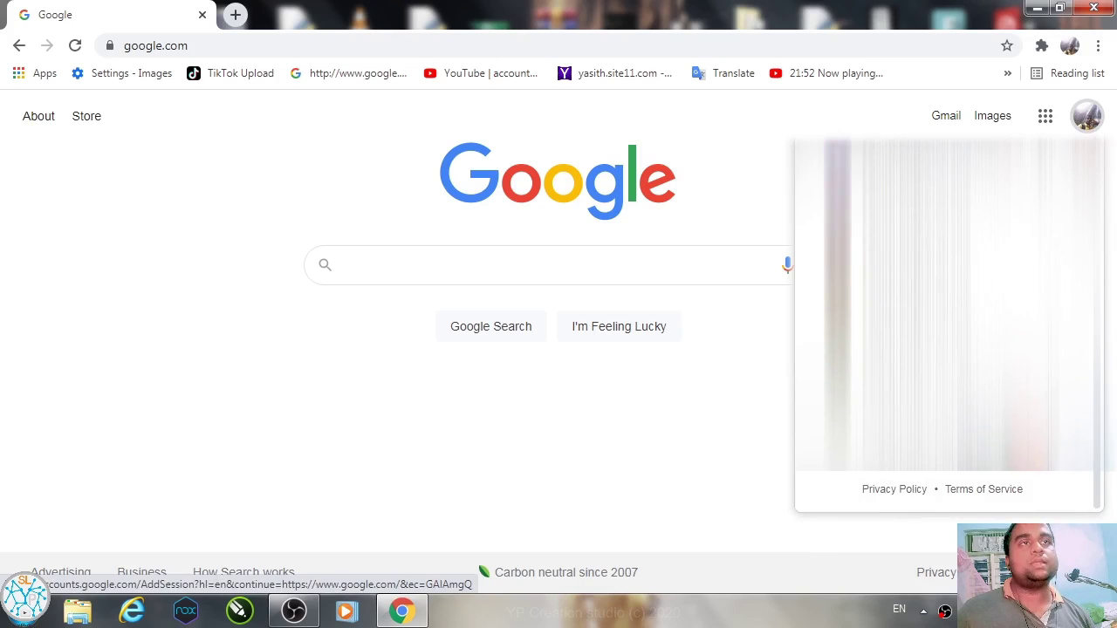
scroll(873, 393, up, 2)
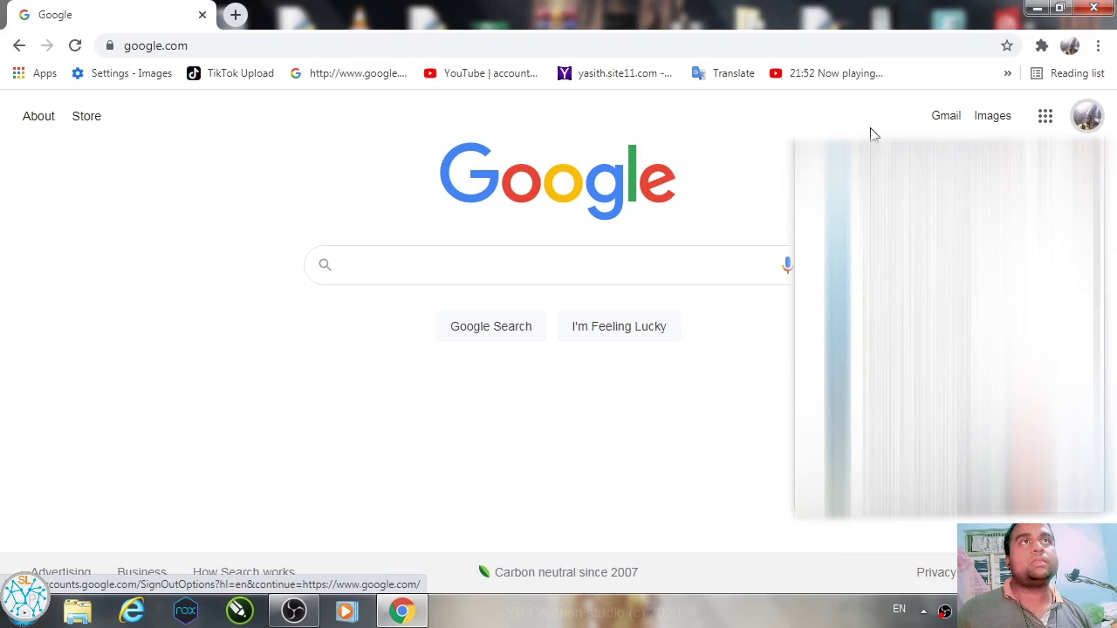
click(1065, 129)
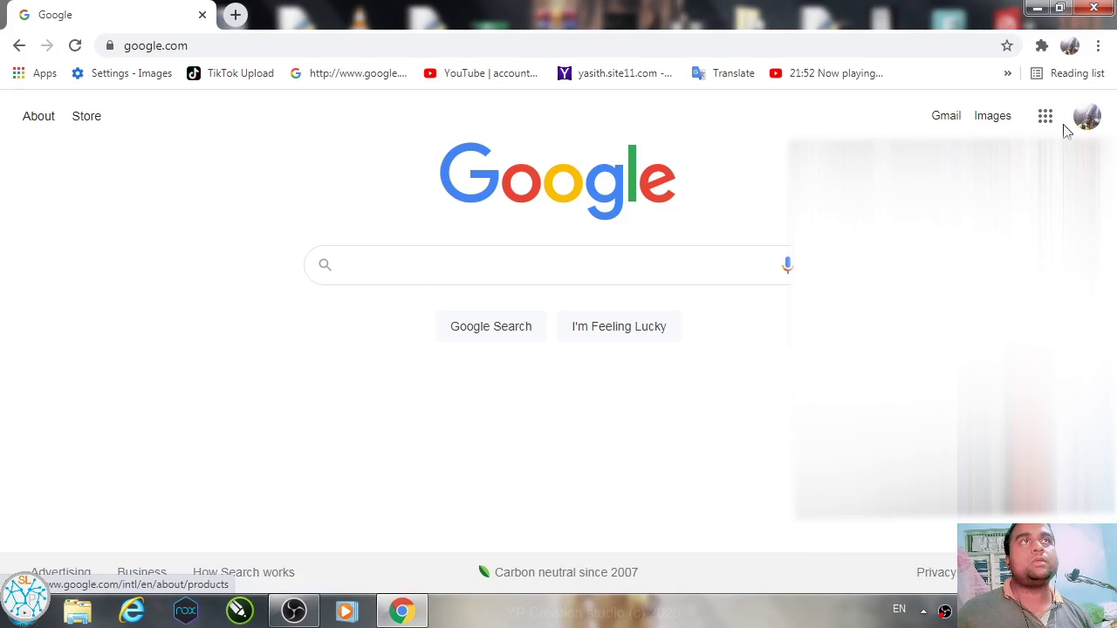
Step: Start a Chrome Guest browsing window from the profile menu and bring it forward
click(1100, 47)
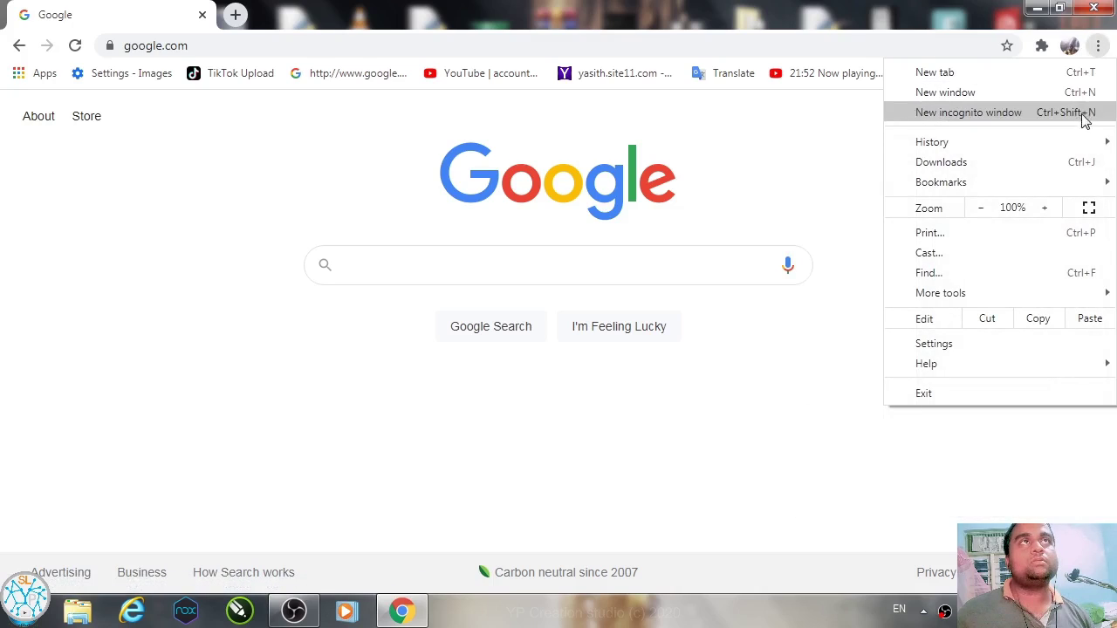
click(1098, 45)
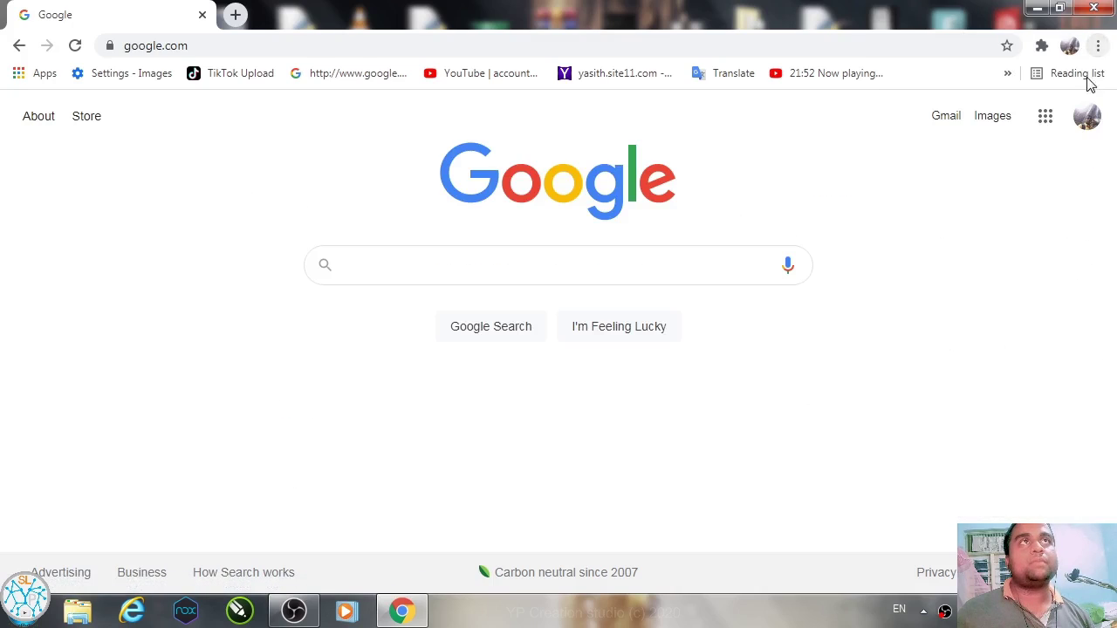
click(1070, 47)
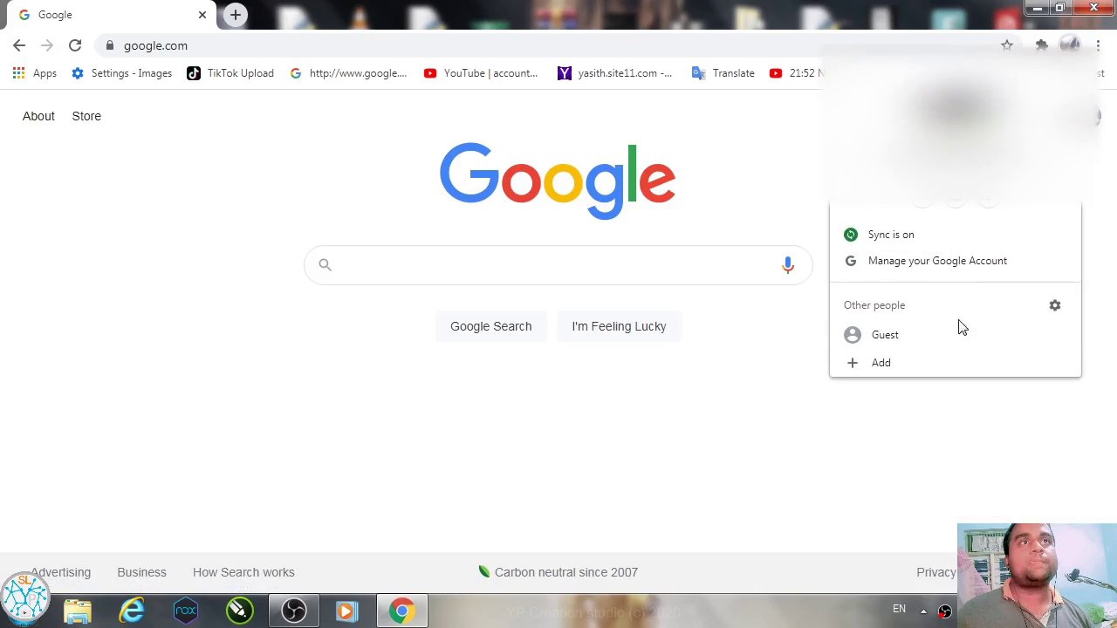
click(960, 334)
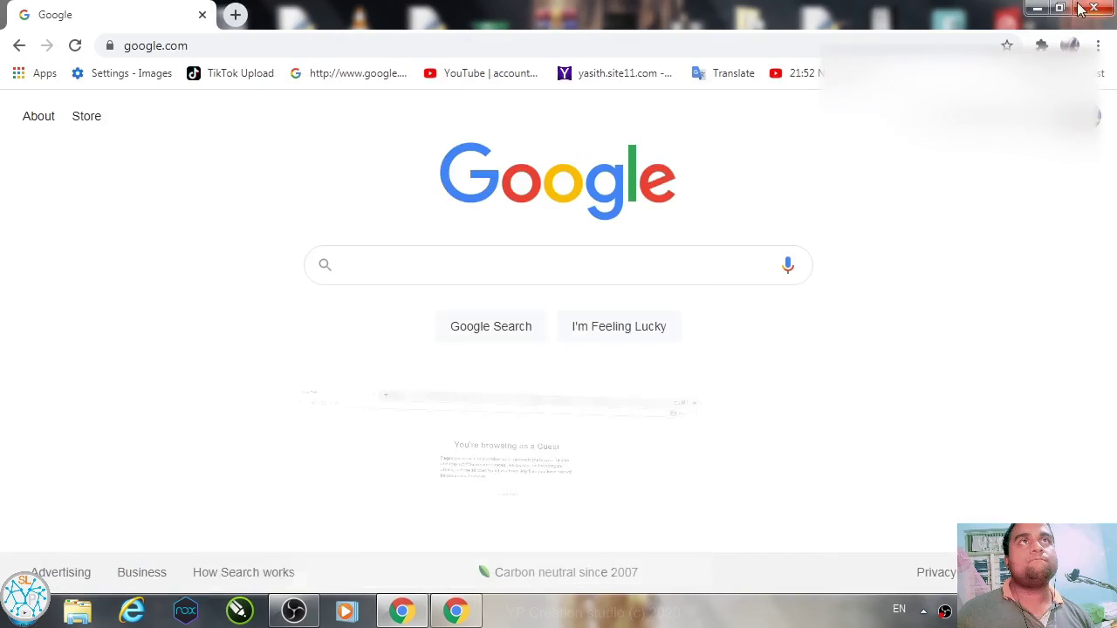
key(super+d)
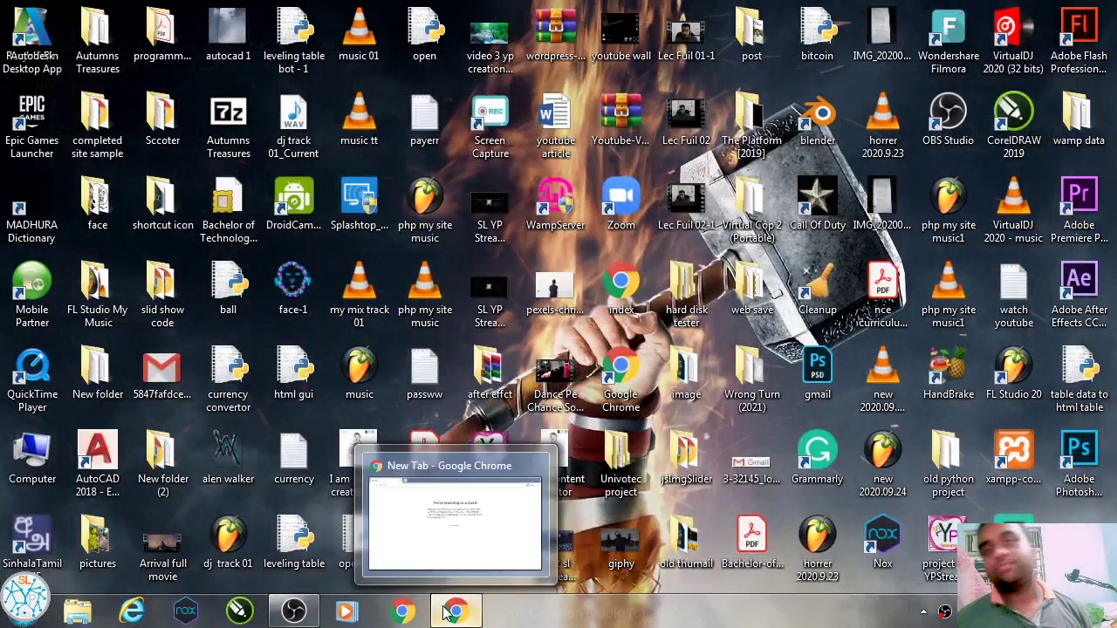
click(456, 611)
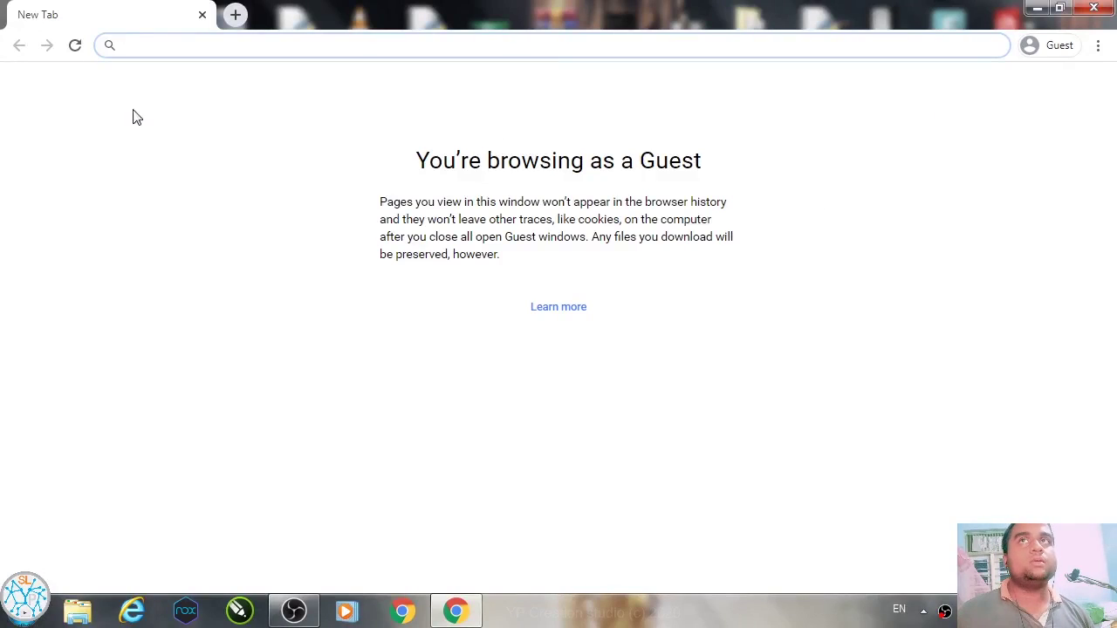
Step: Load google.com in the Guest window and go to its Sign in page
text(goo)
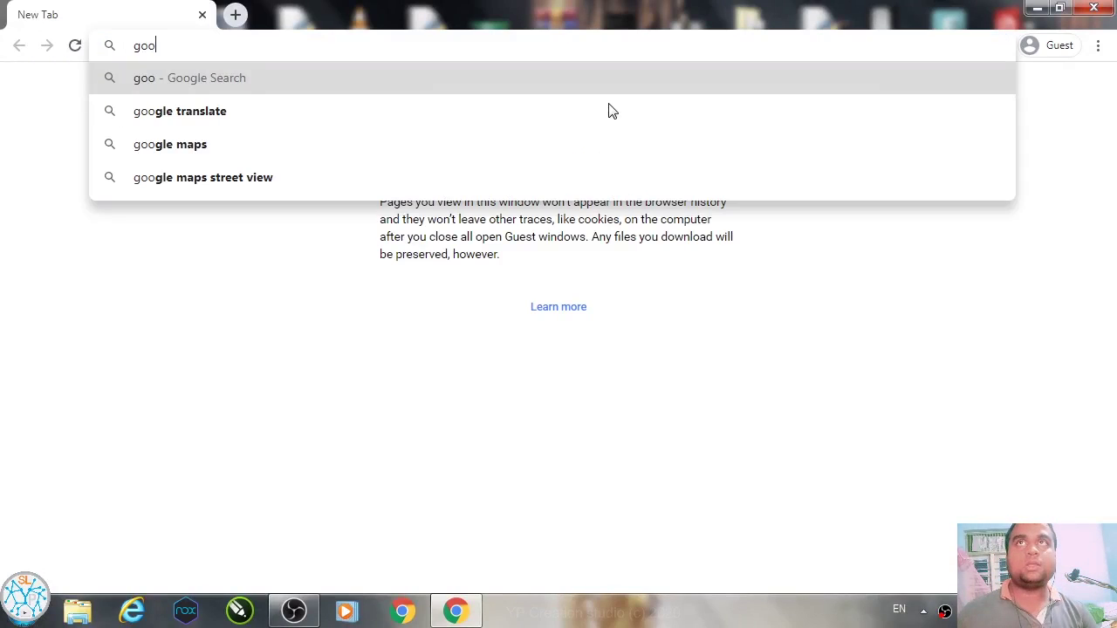
text(gle.com)
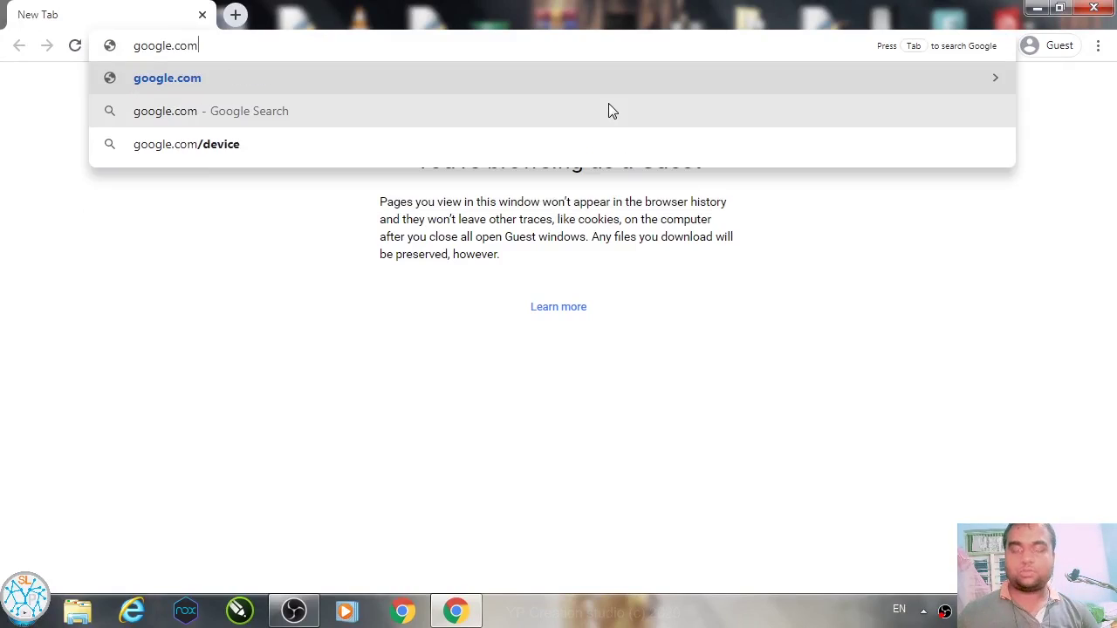
key(Return)
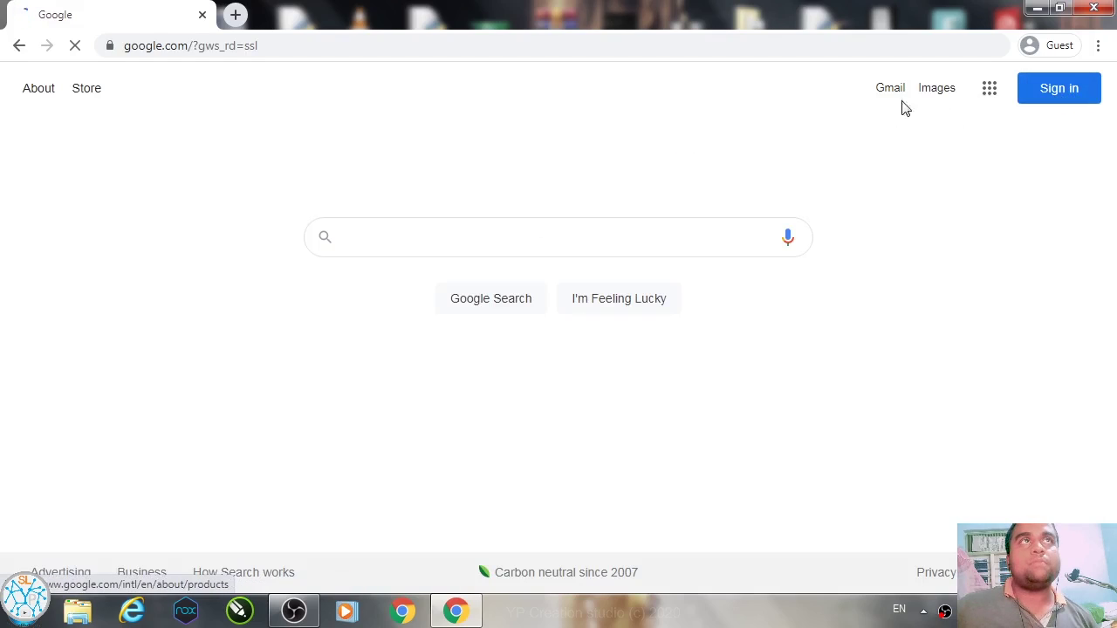
click(1061, 89)
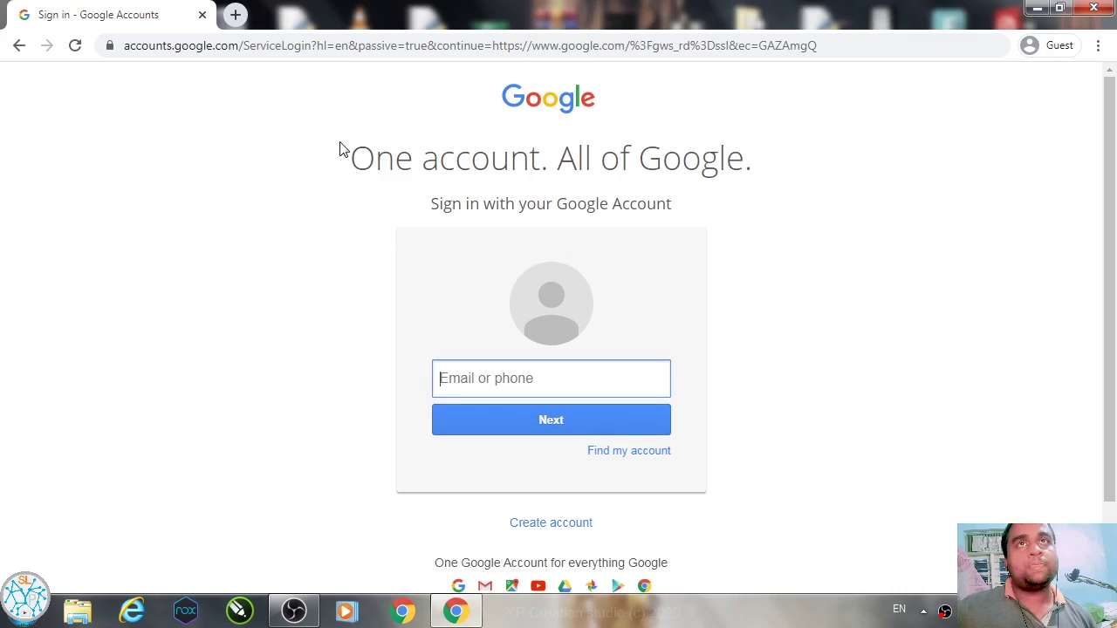
Step: Choose Create account under the sign-in box to reach the sign-up form
click(548, 526)
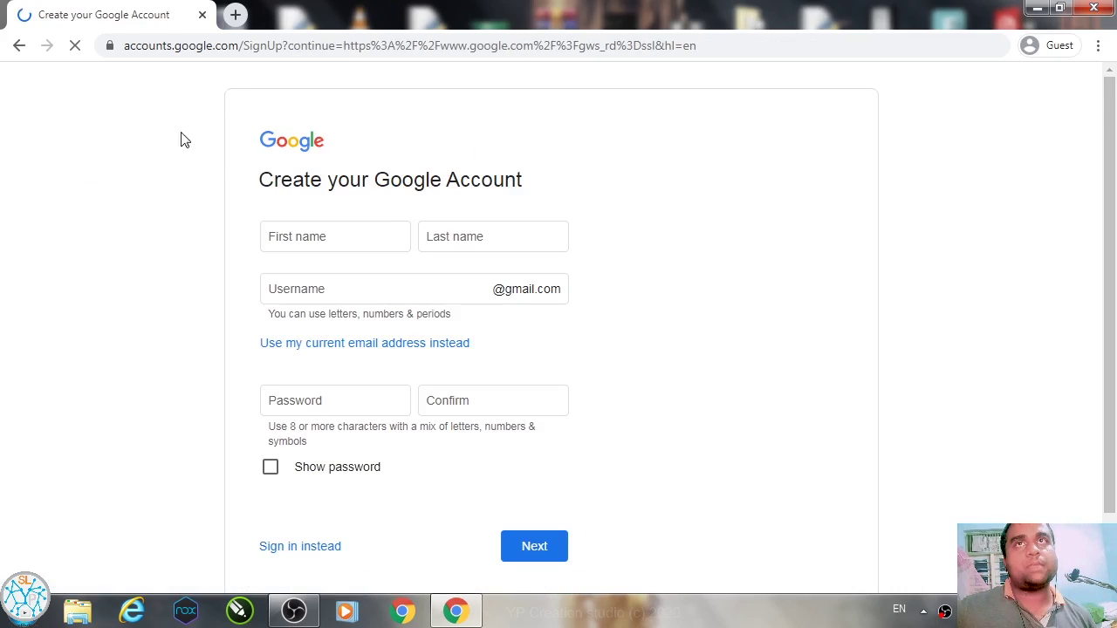
scroll(376, 253, down, 1)
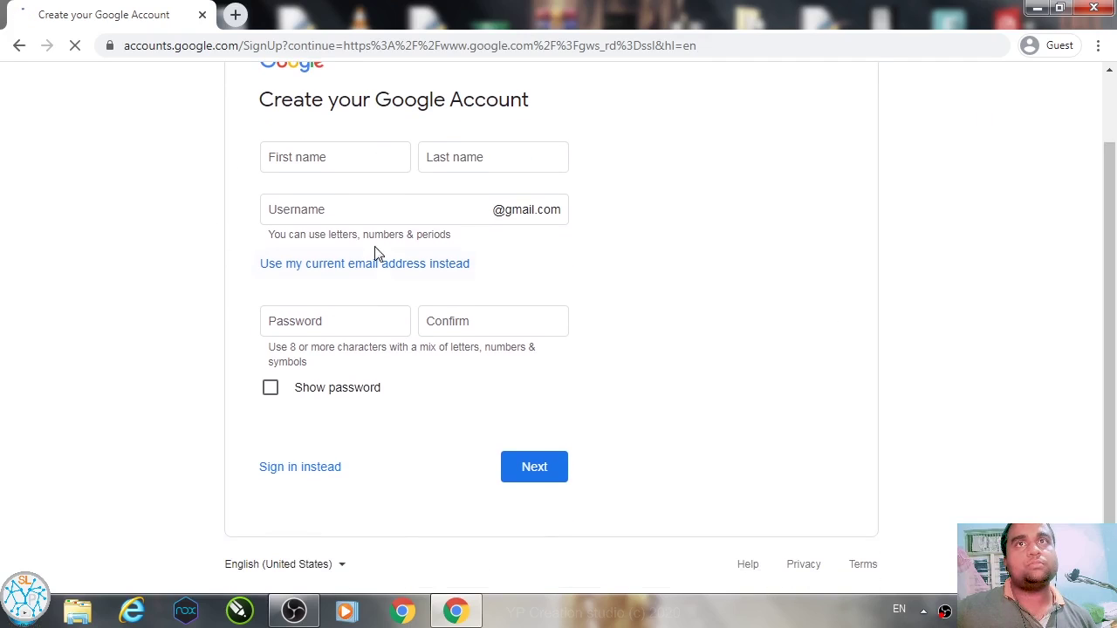
scroll(302, 301, up, 1)
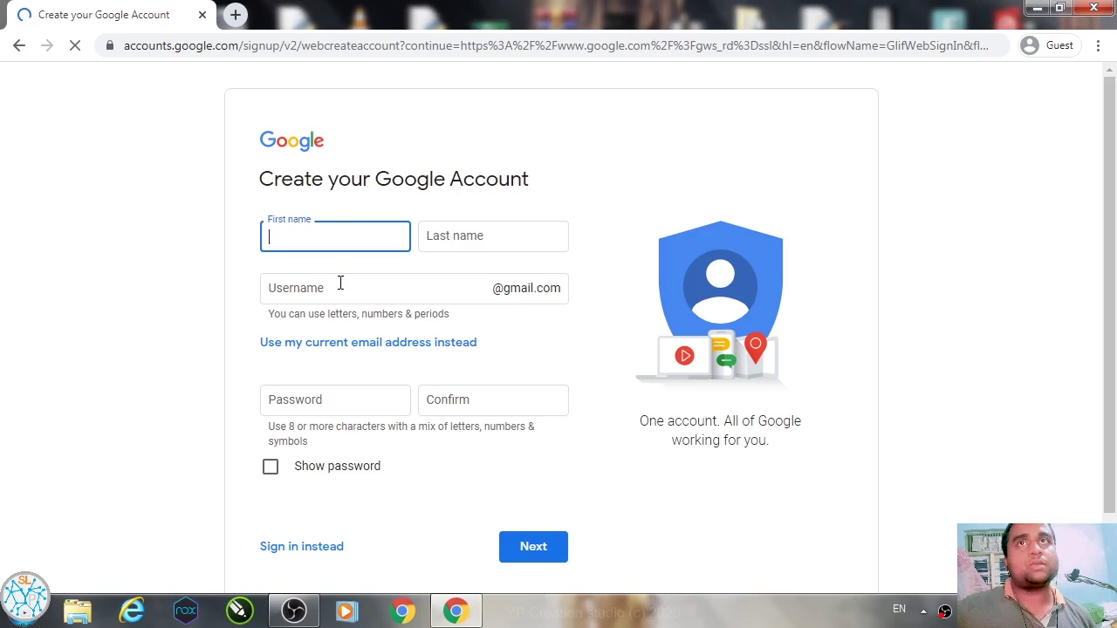
Step: Enter the account holder's first name, correcting typos, and their last name
click(883, 150)
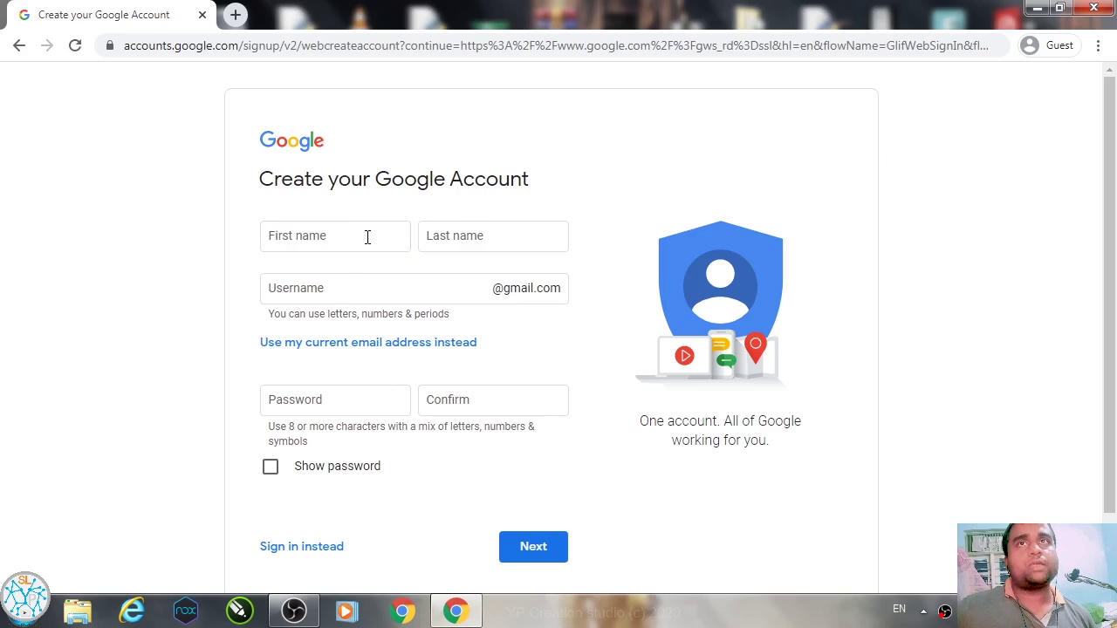
click(366, 237)
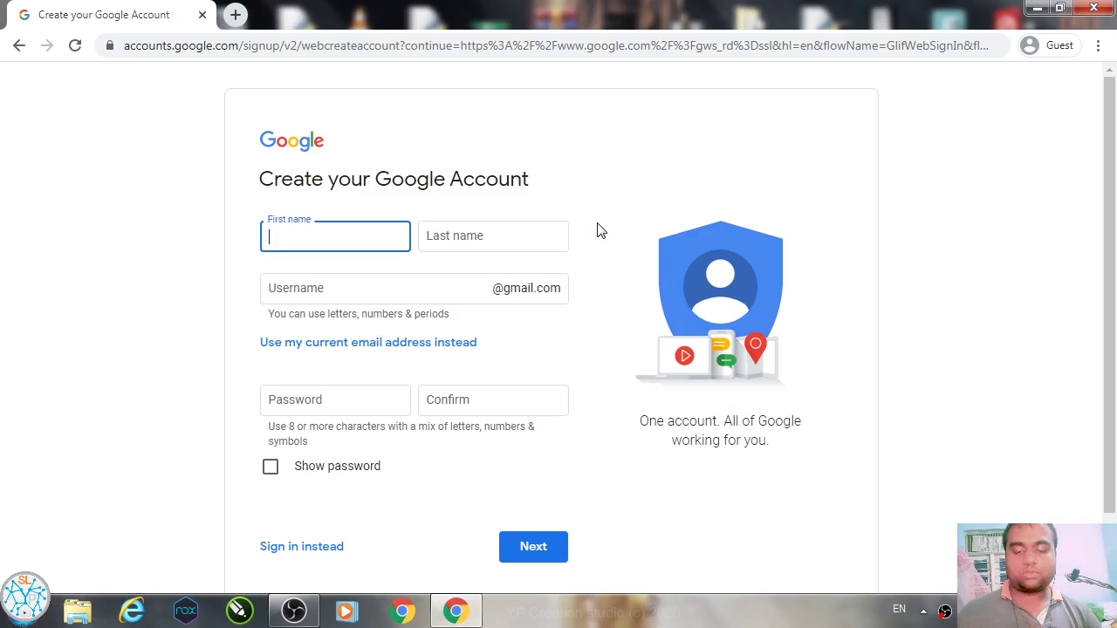
text(ali)
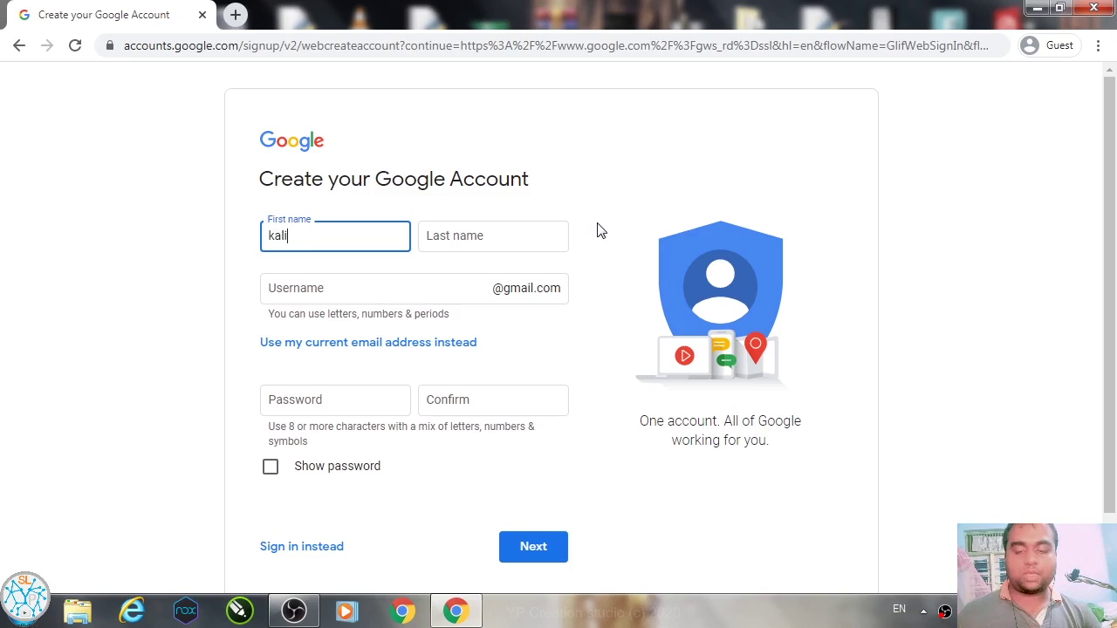
text(n)
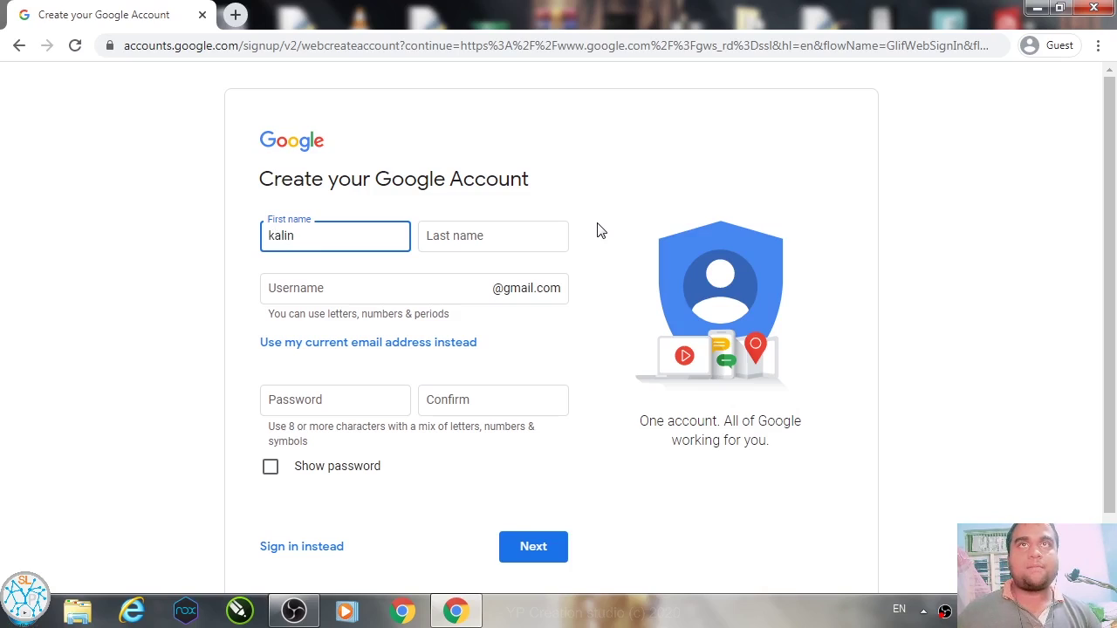
key(BackSpace)
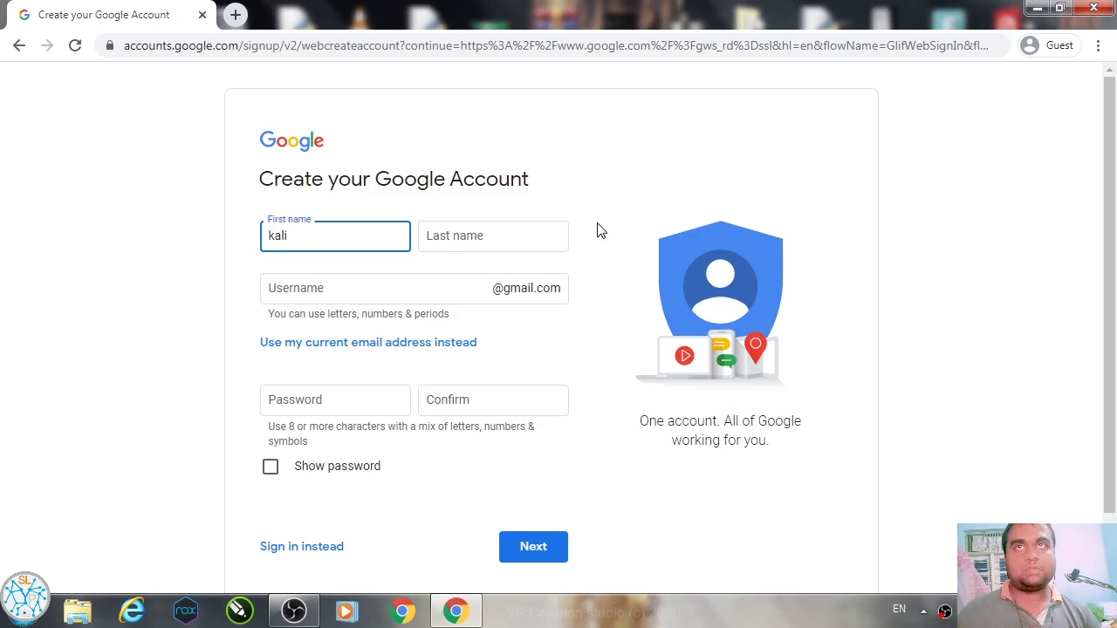
key(BackSpace)
key(BackSpace)
key(BackSpace)
key(BackSpace)
text(la)
key(BackSpace)
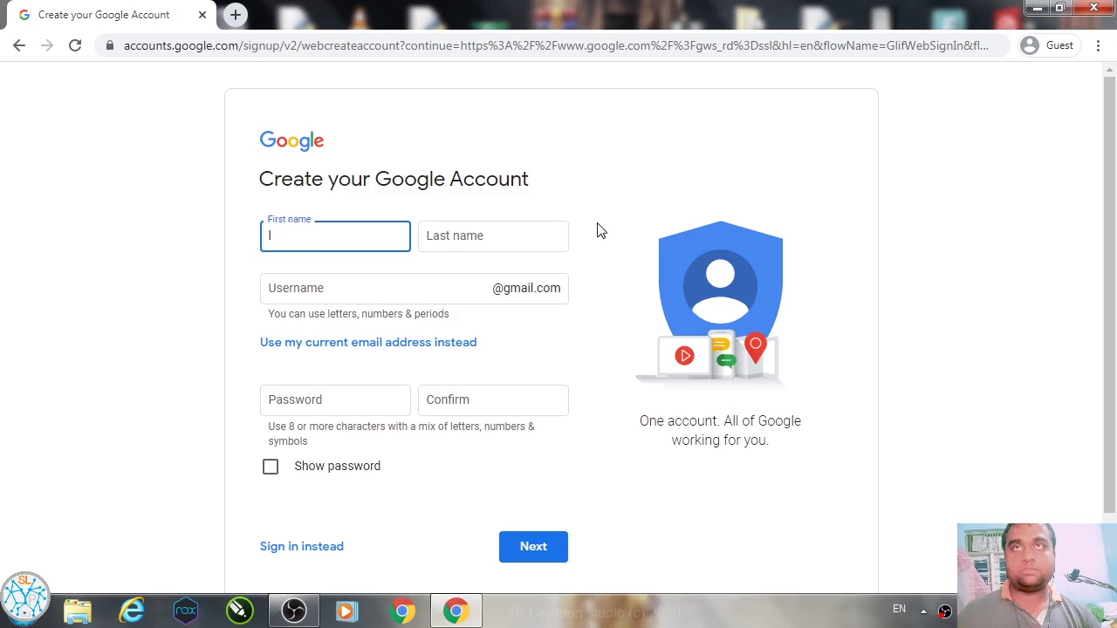
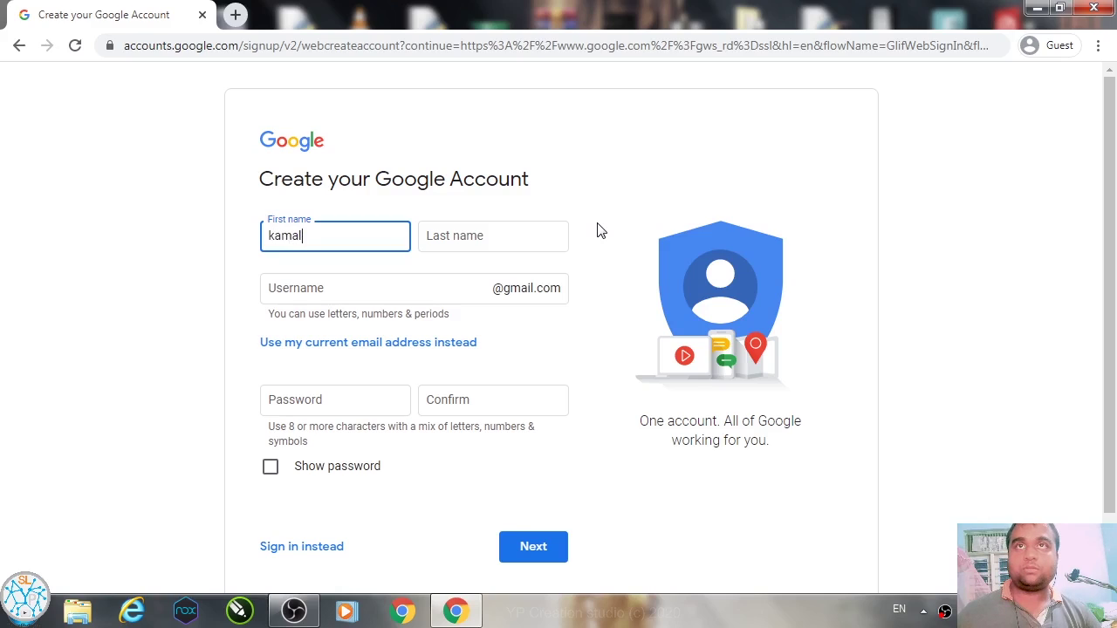
click(441, 236)
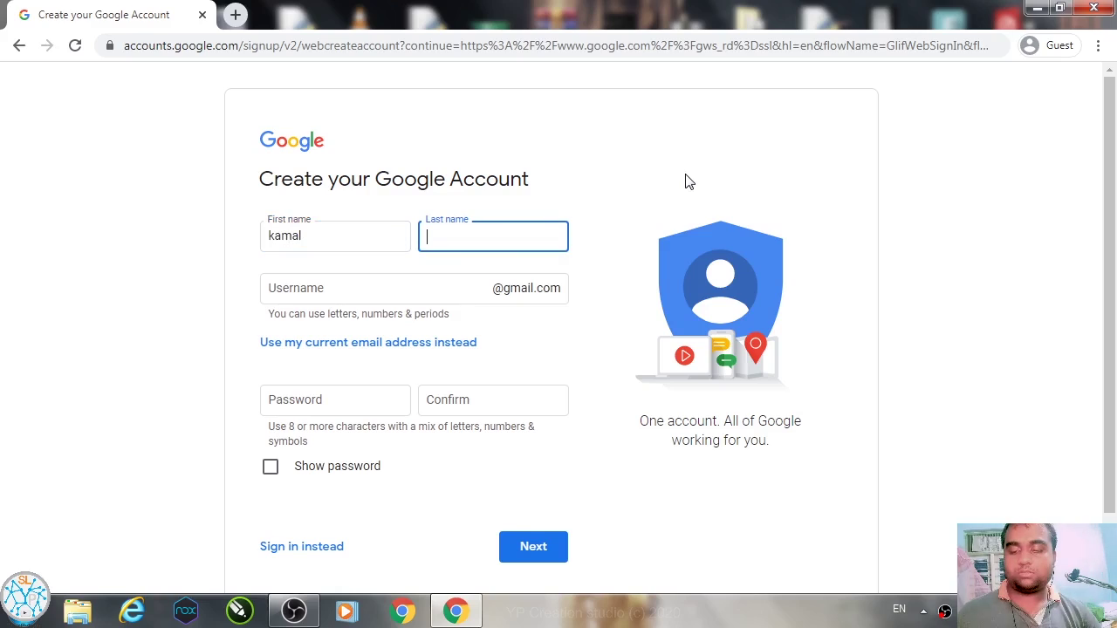
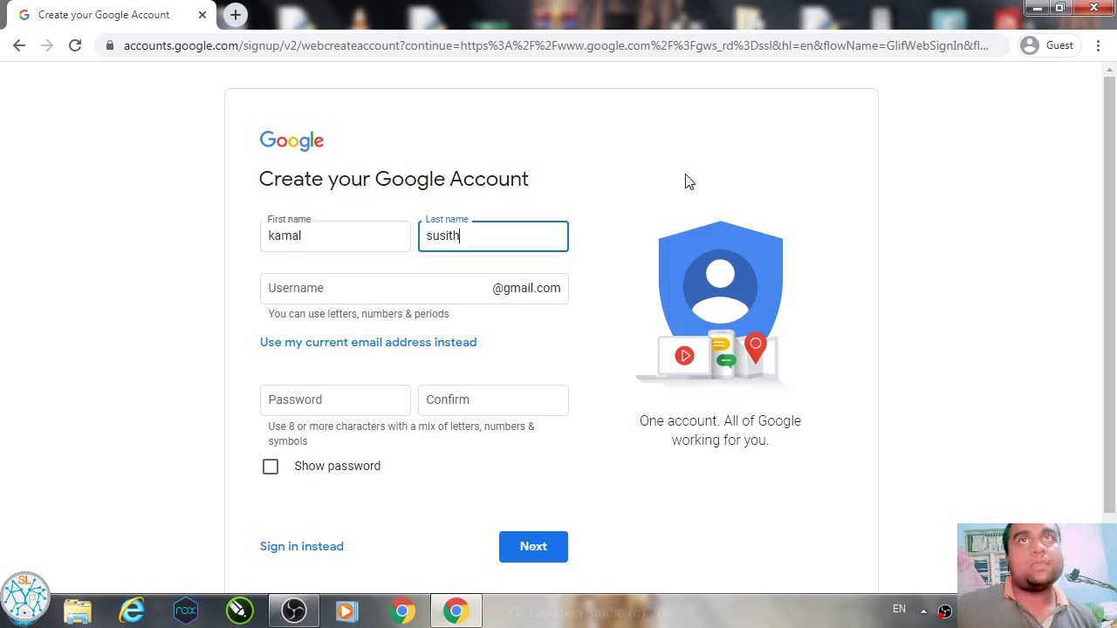
click(362, 294)
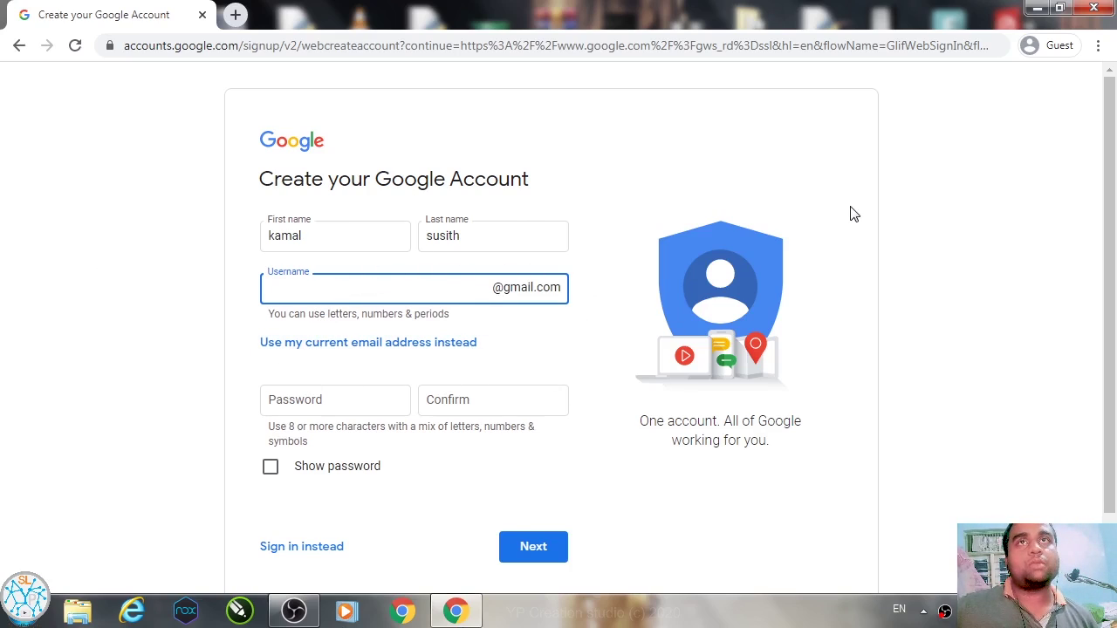
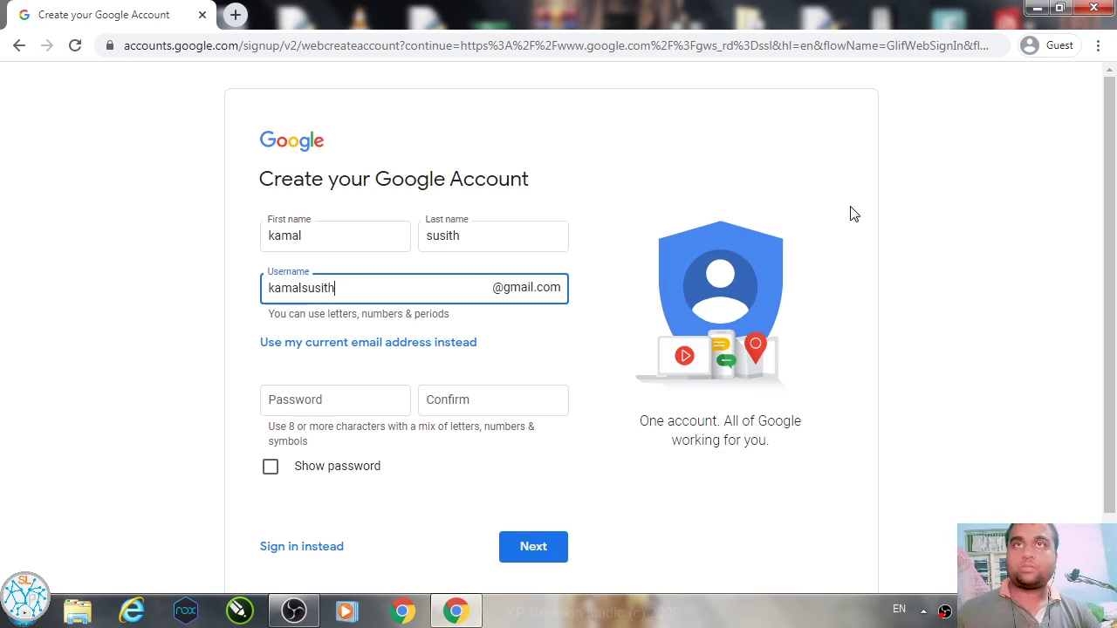
Step: Try a username, find it taken, and adopt one of the suggested available usernames
click(853, 214)
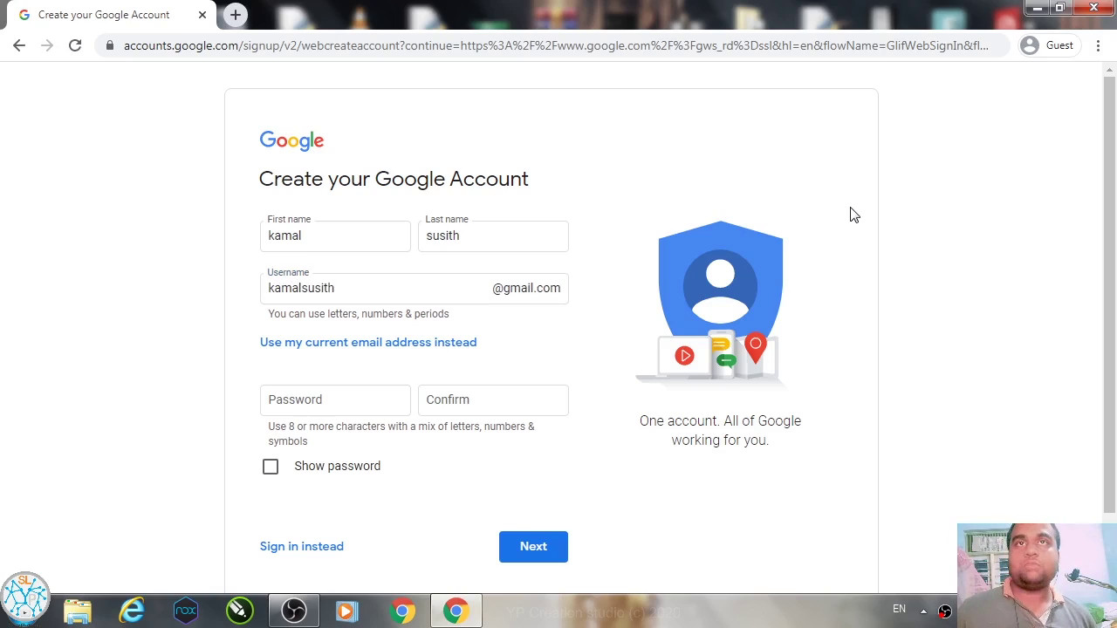
click(454, 296)
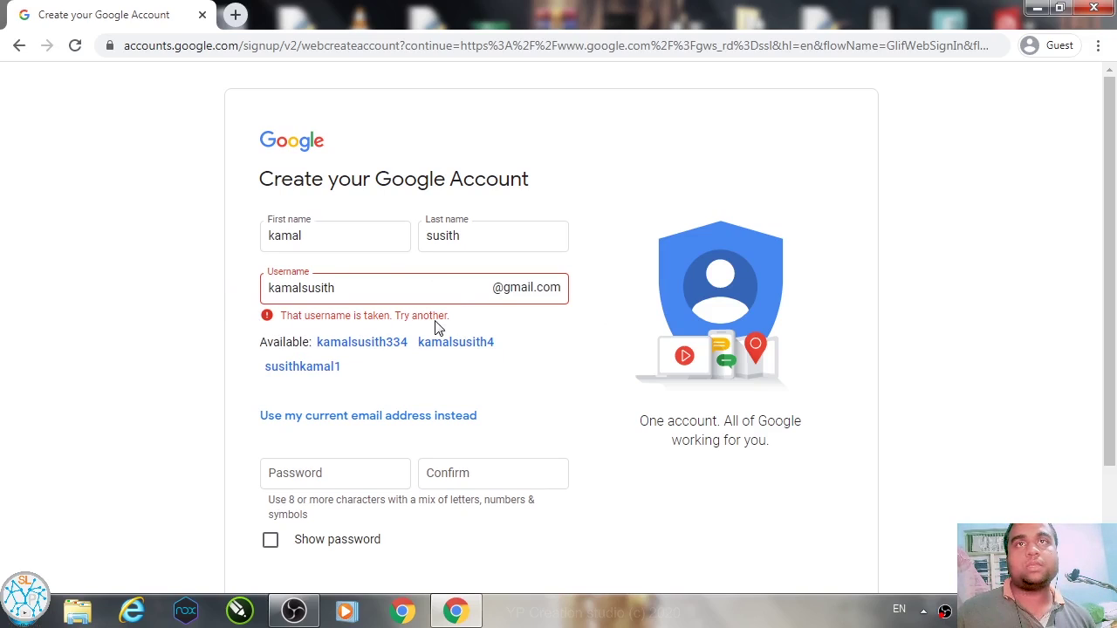
click(332, 367)
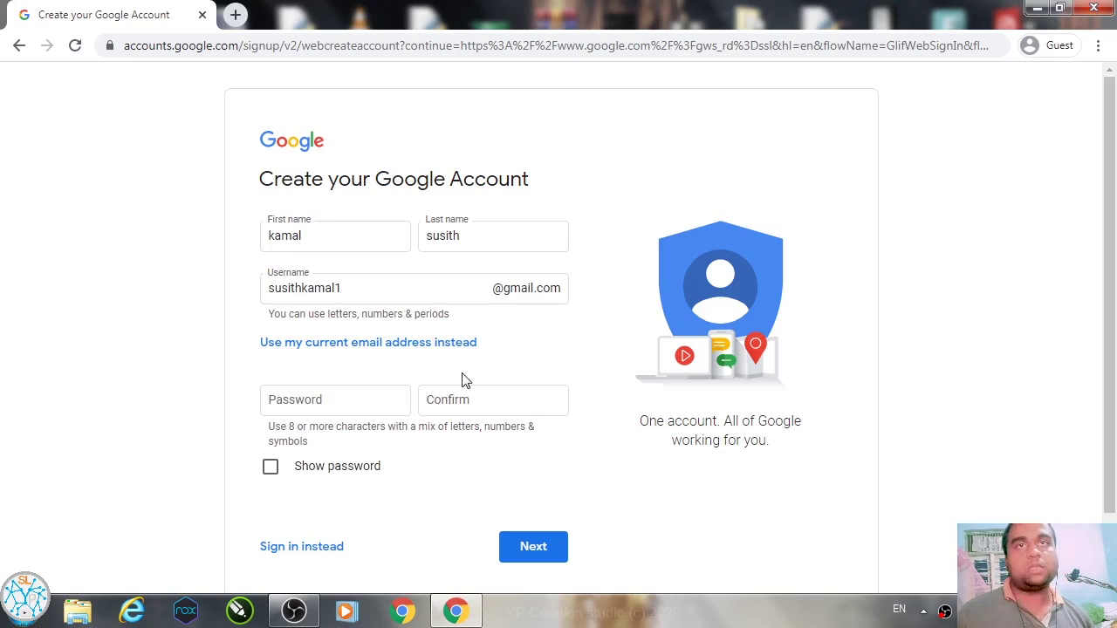
click(366, 398)
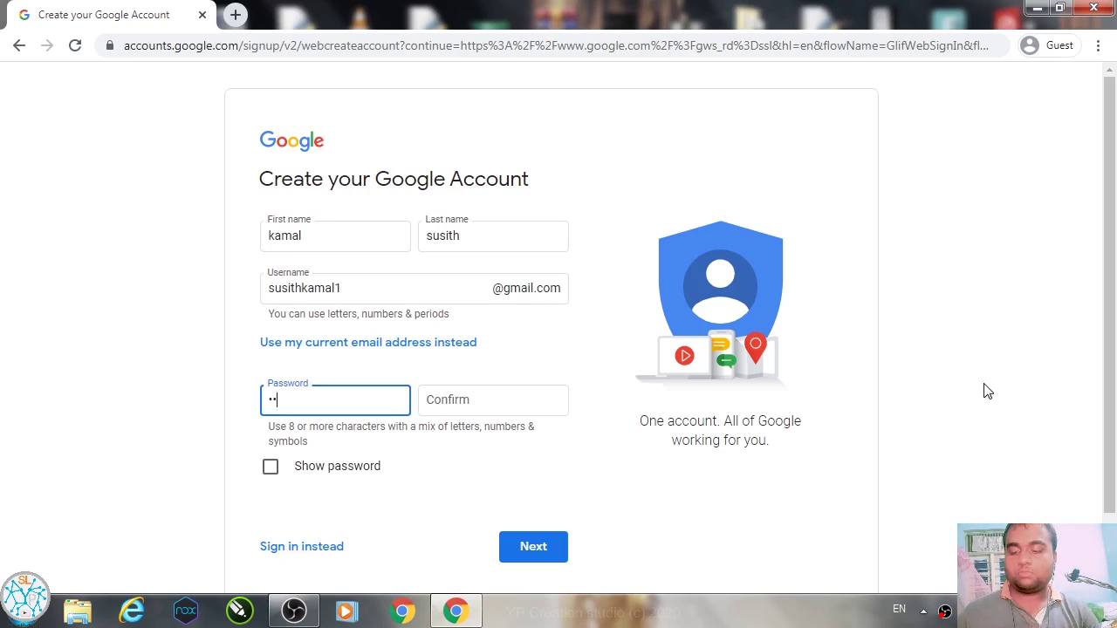
Step: Enter the account password and its confirmation, then submit the details form
key(BackSpace)
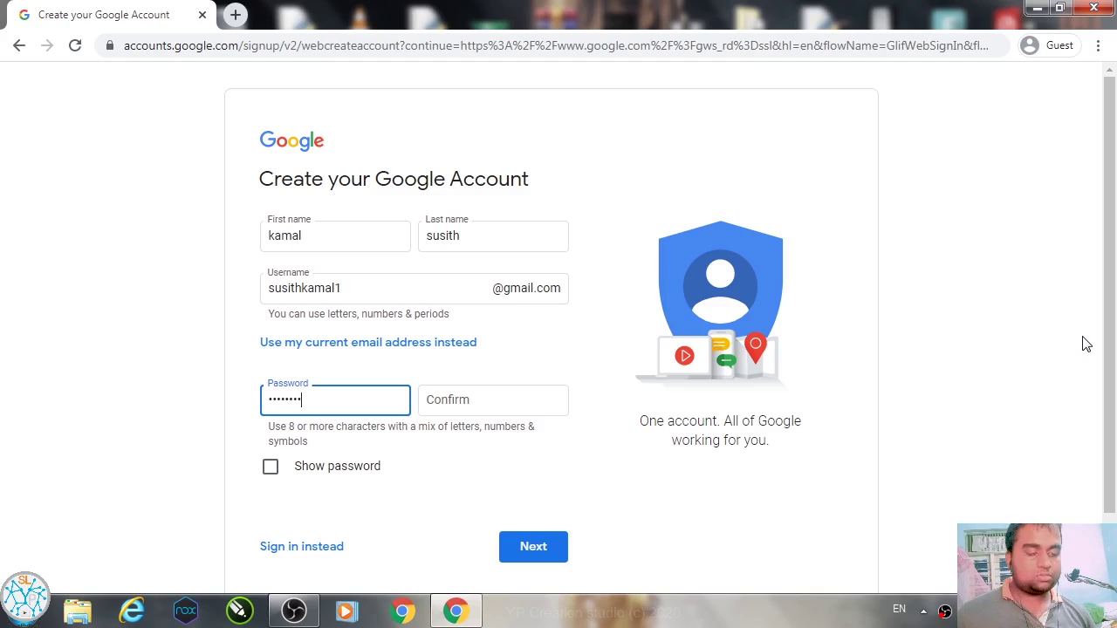
click(527, 397)
text(••)
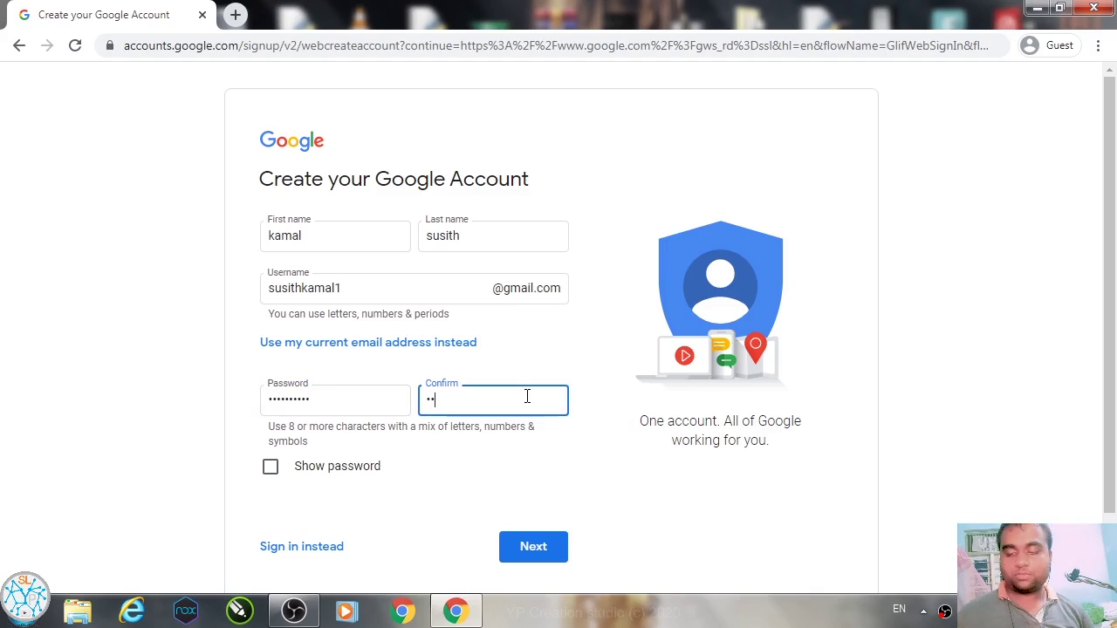
text(••••)
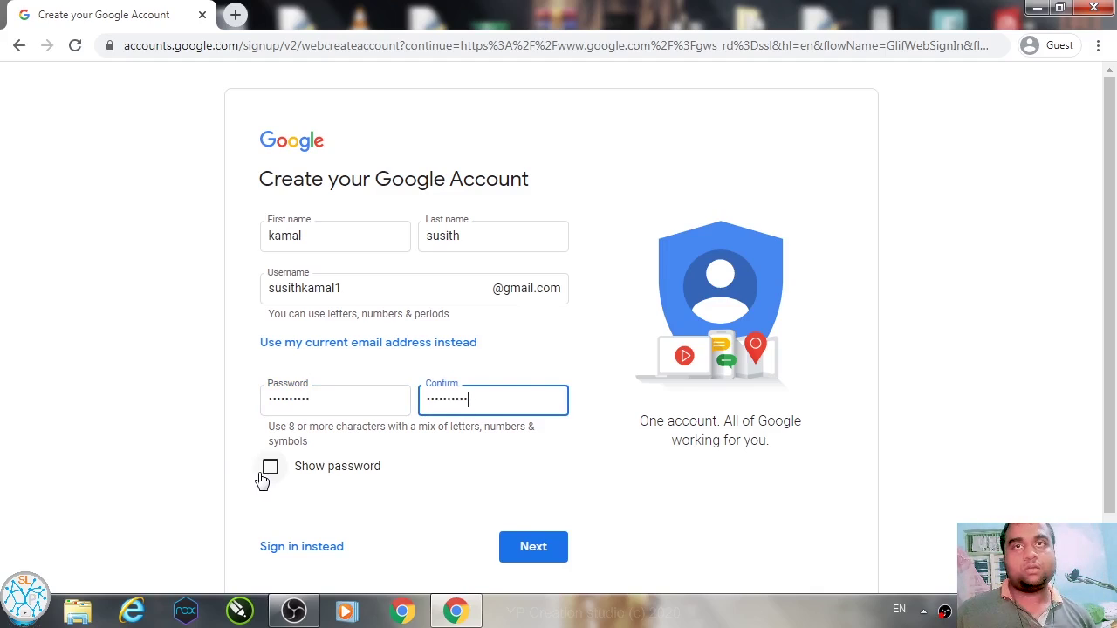
click(520, 555)
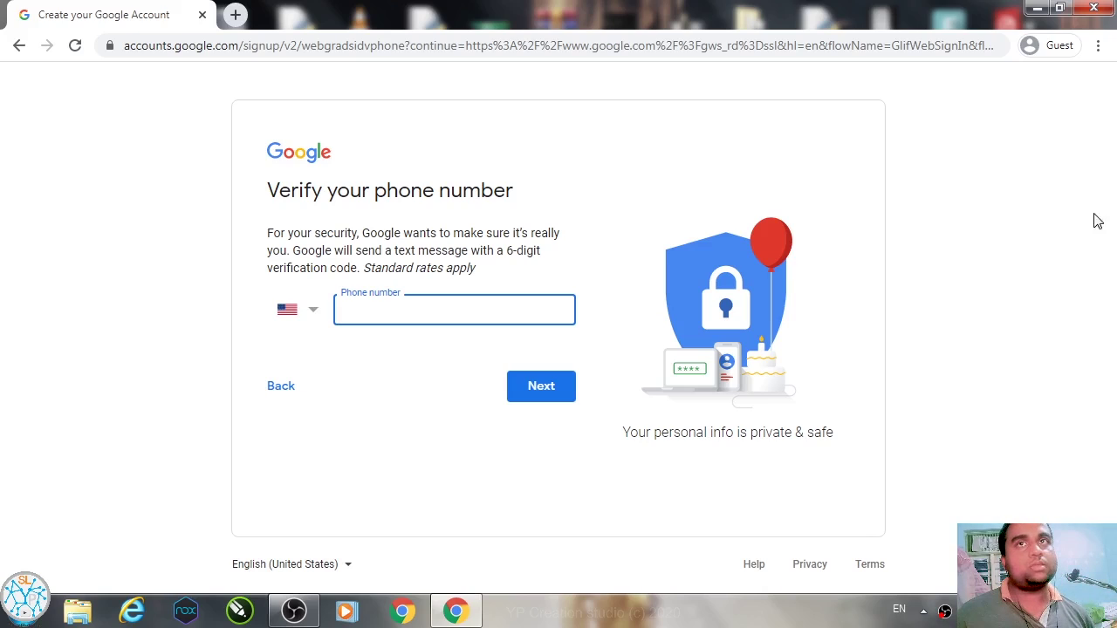
Step: Set the phone country code to Sri Lanka in the calling-code list
click(297, 309)
scroll(463, 313, down, 20)
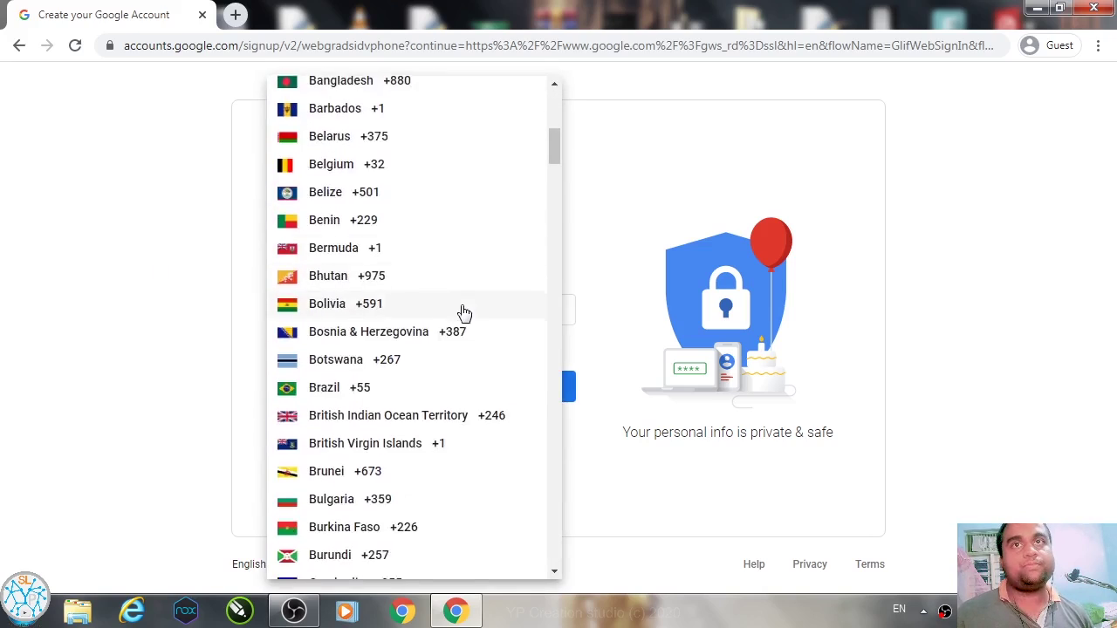
scroll(467, 311, down, 20)
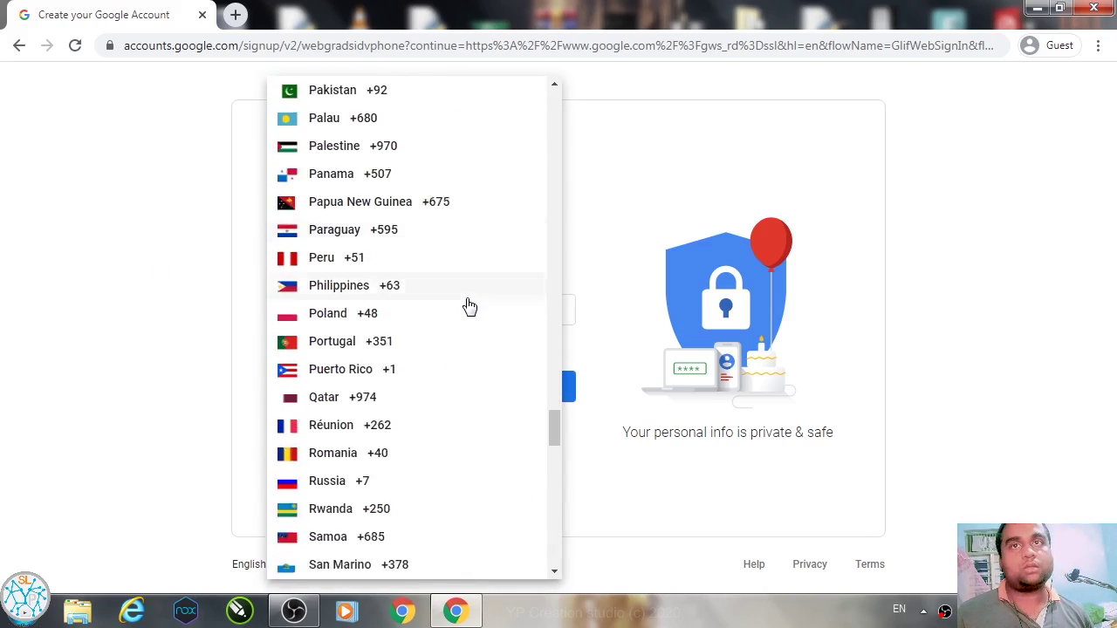
scroll(468, 304, down, 15)
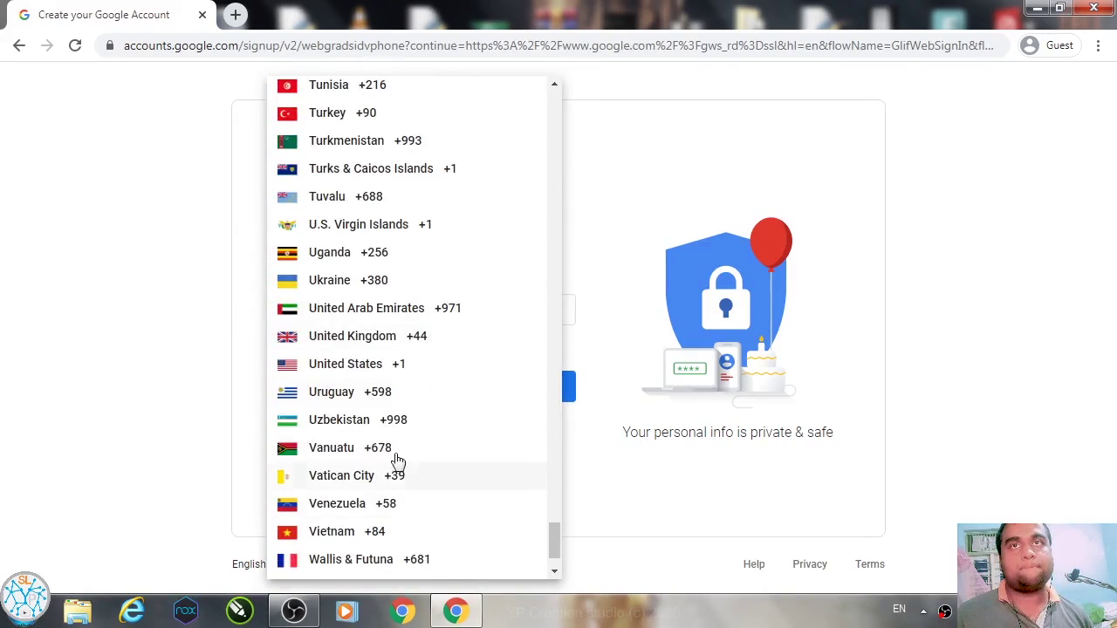
scroll(419, 195, up, 3)
scroll(419, 199, down, 3)
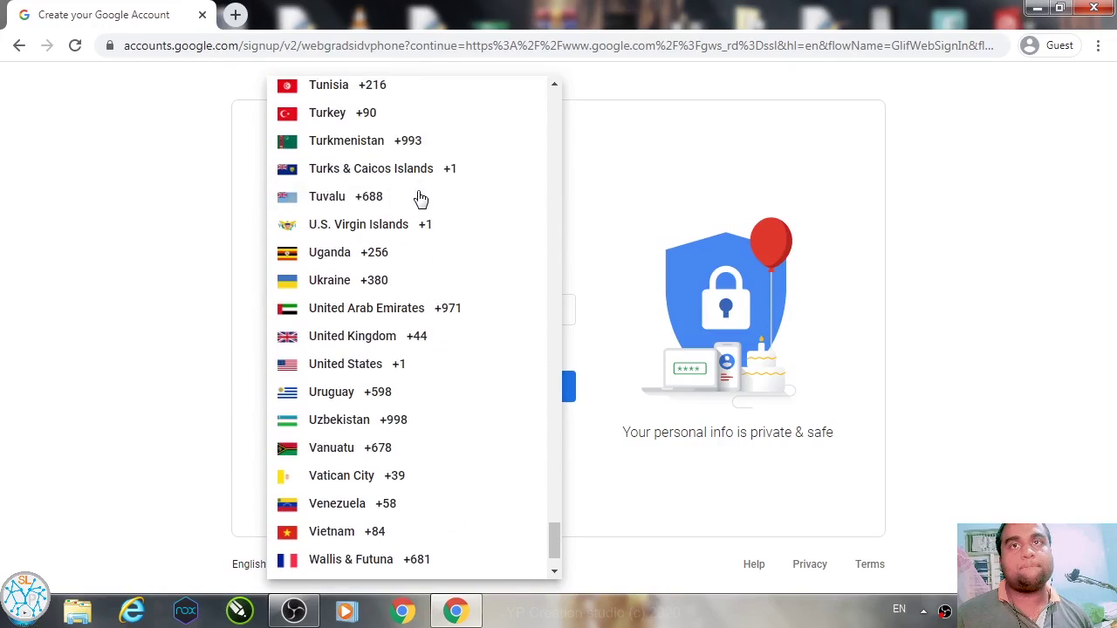
scroll(428, 446, down, 2)
scroll(427, 432, up, 13)
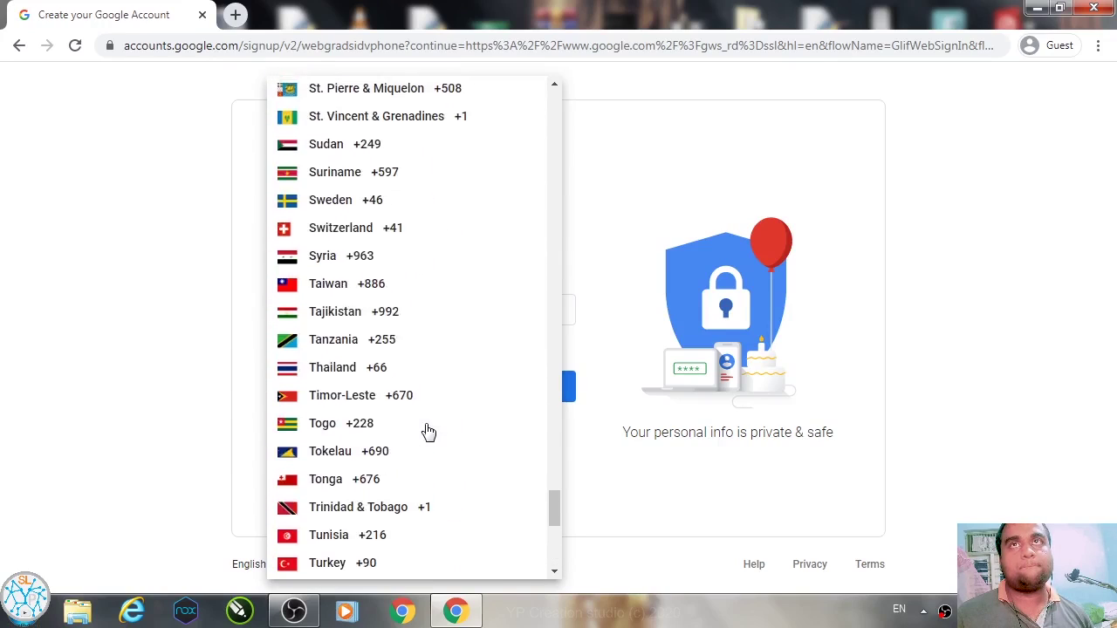
click(332, 527)
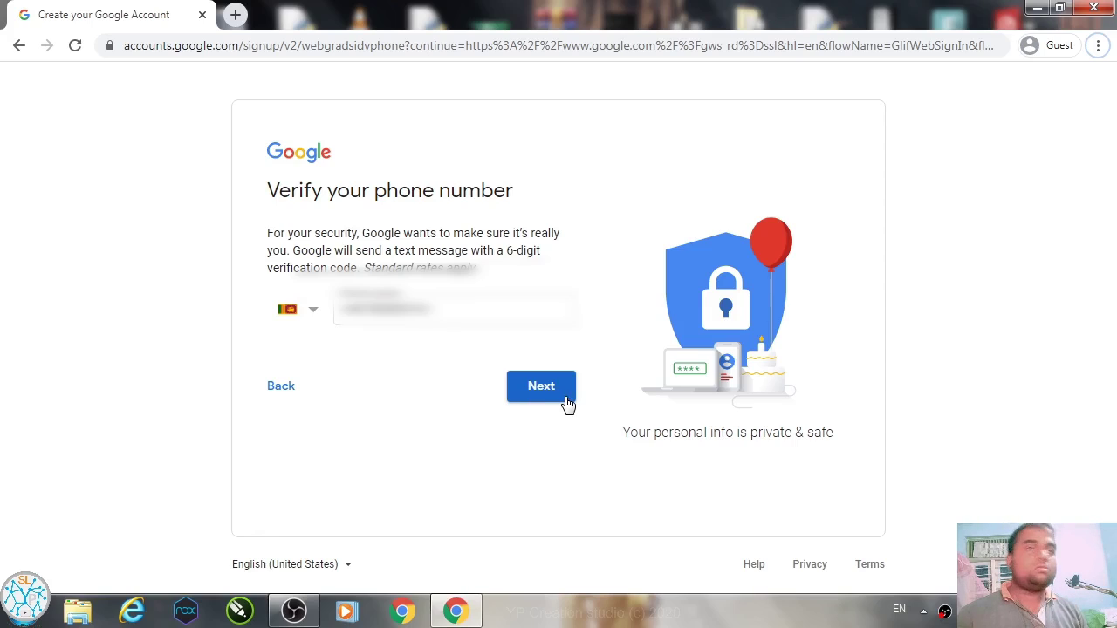
Step: Send the phone number, enter the texted 6-digit code, and verify it
click(565, 397)
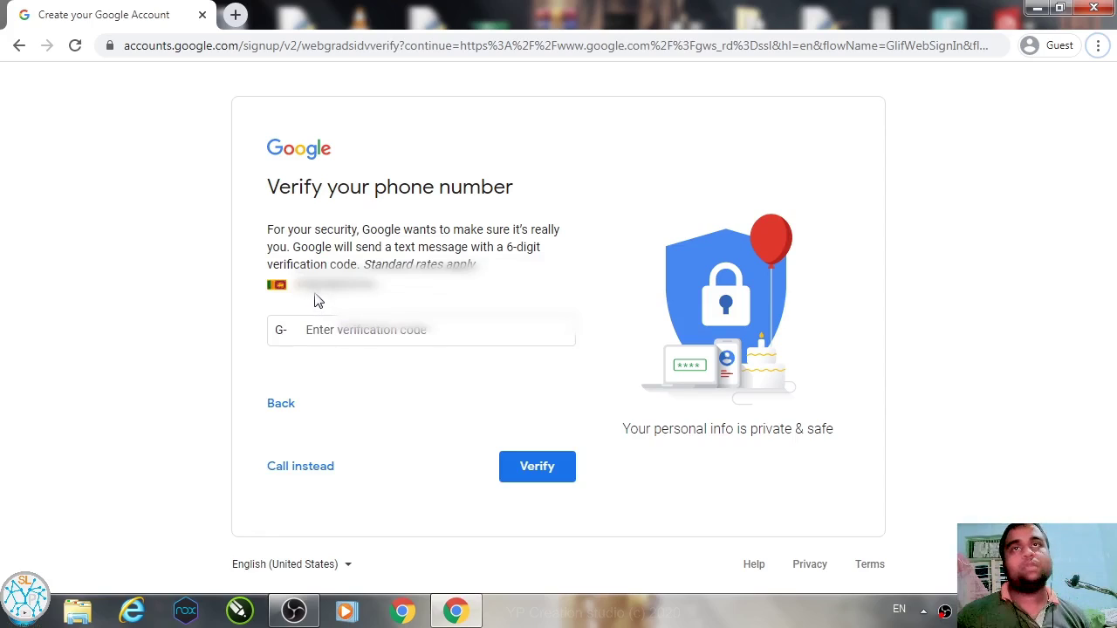
drag(297, 286, 403, 288)
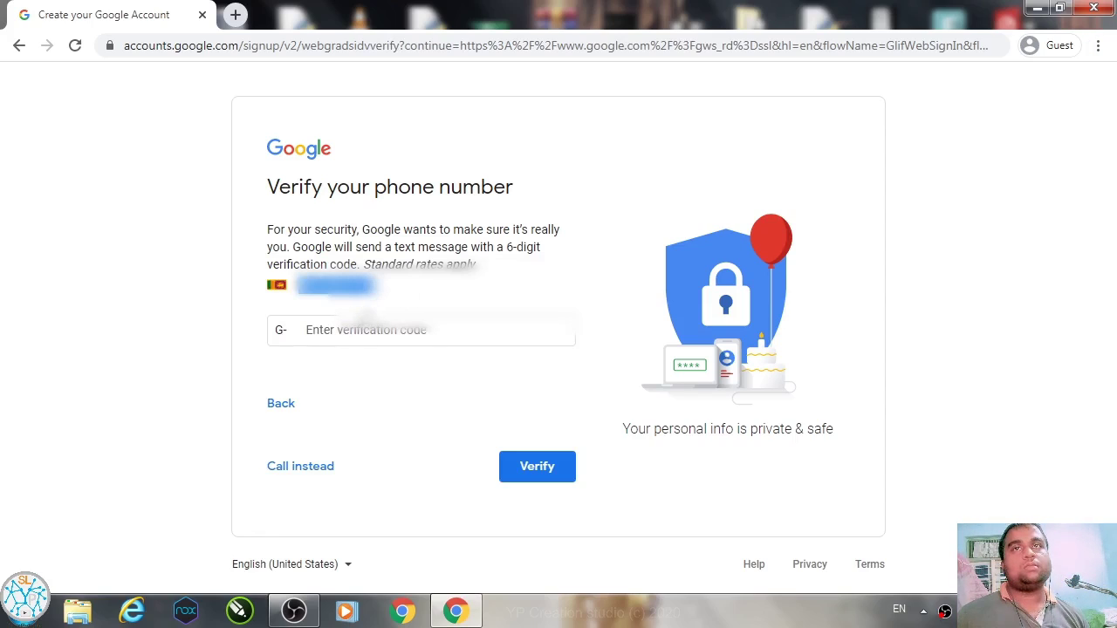
click(376, 324)
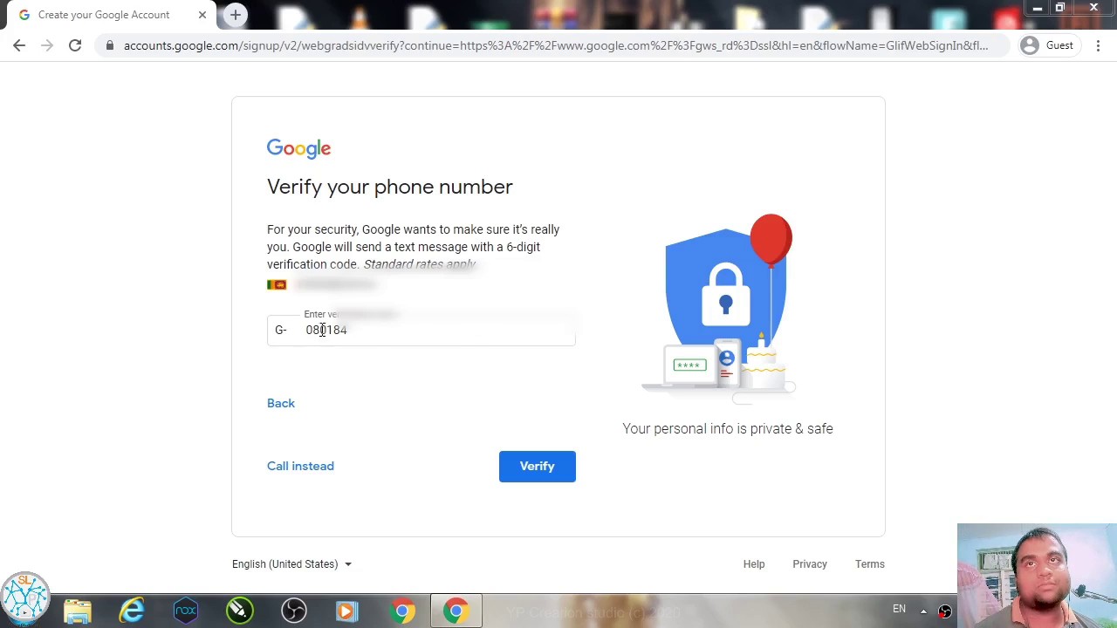
drag(312, 329, 469, 329)
click(295, 289)
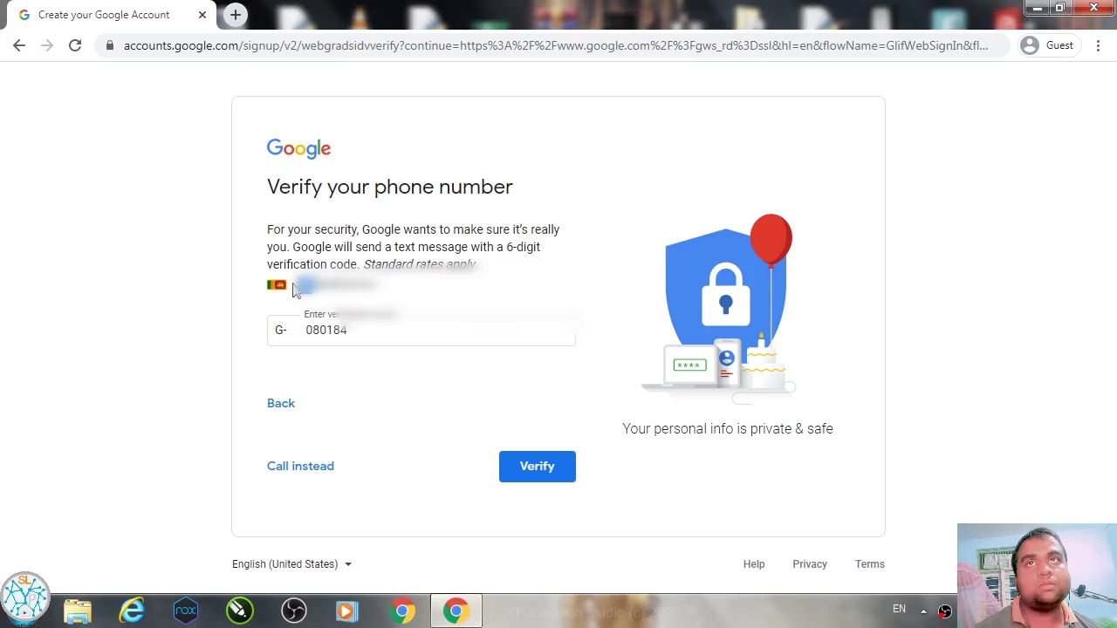
click(538, 471)
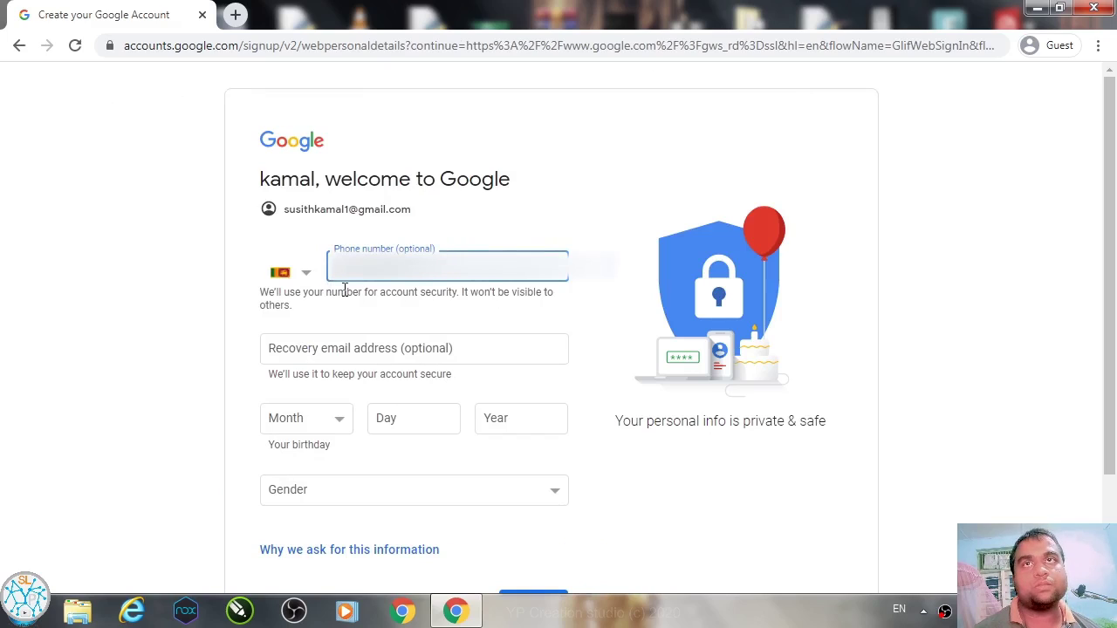
Step: Skip the optional phone number and set the birthday to September 15, 1999
click(404, 312)
scroll(257, 319, down, 2)
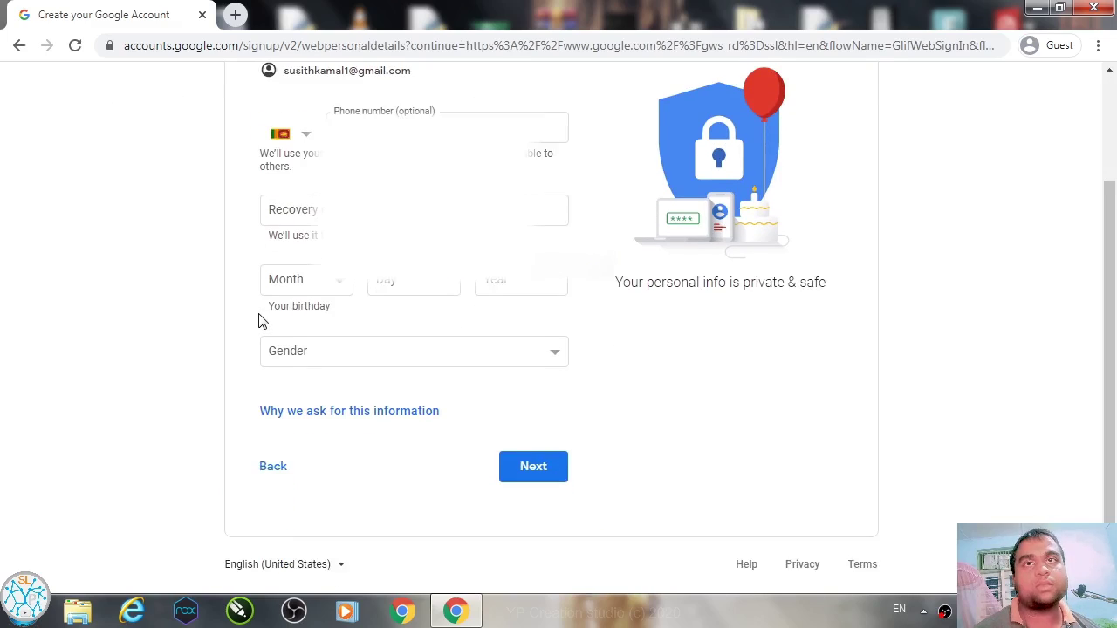
scroll(366, 352, up, 1)
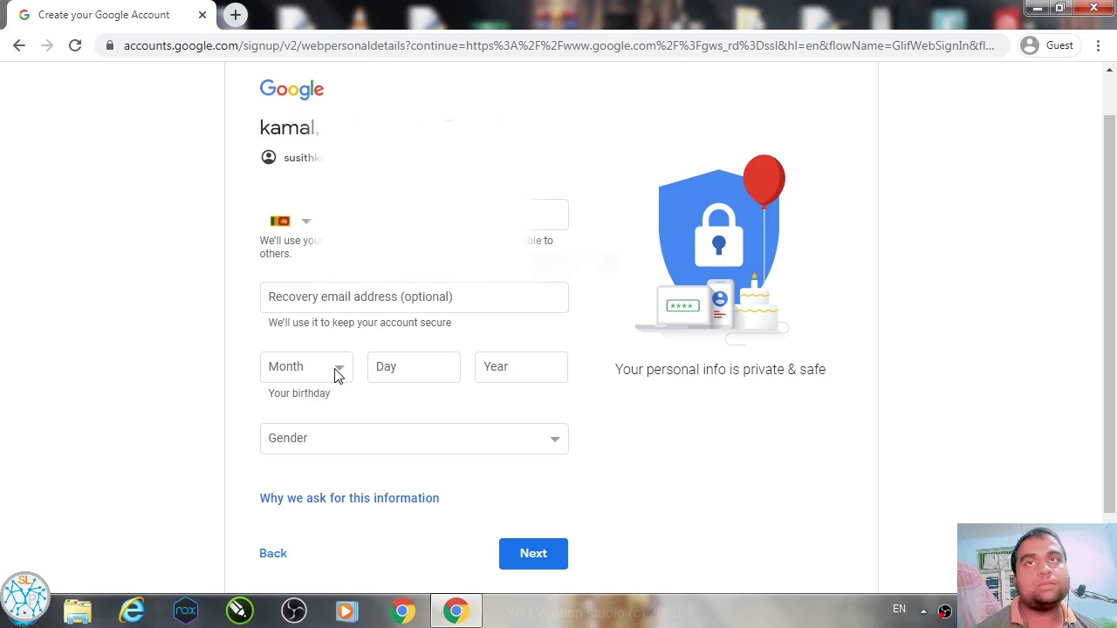
click(338, 373)
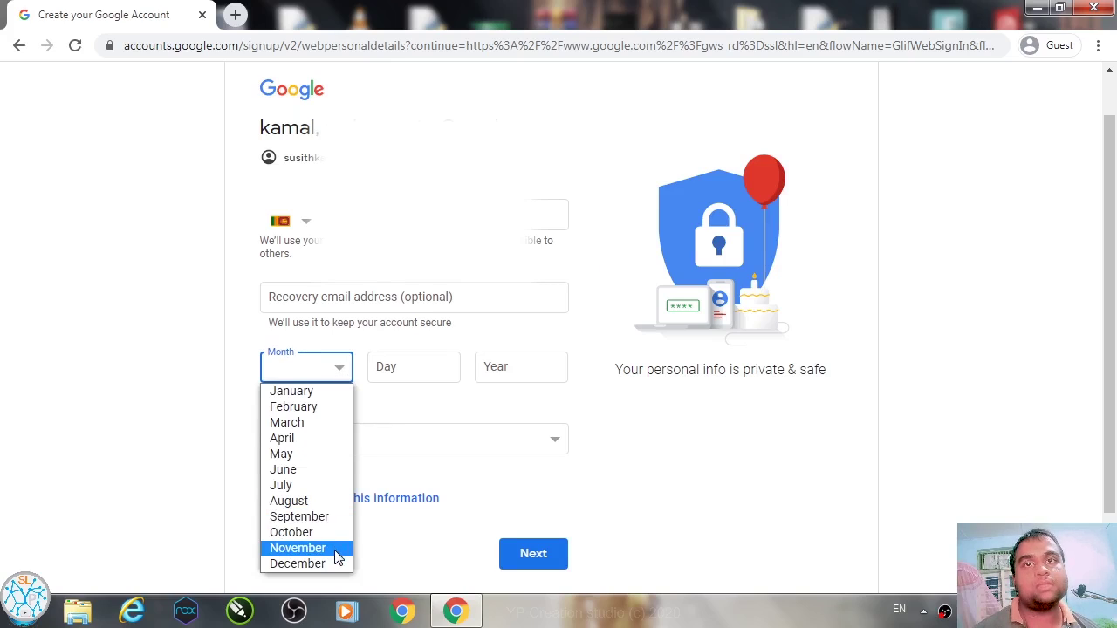
click(301, 516)
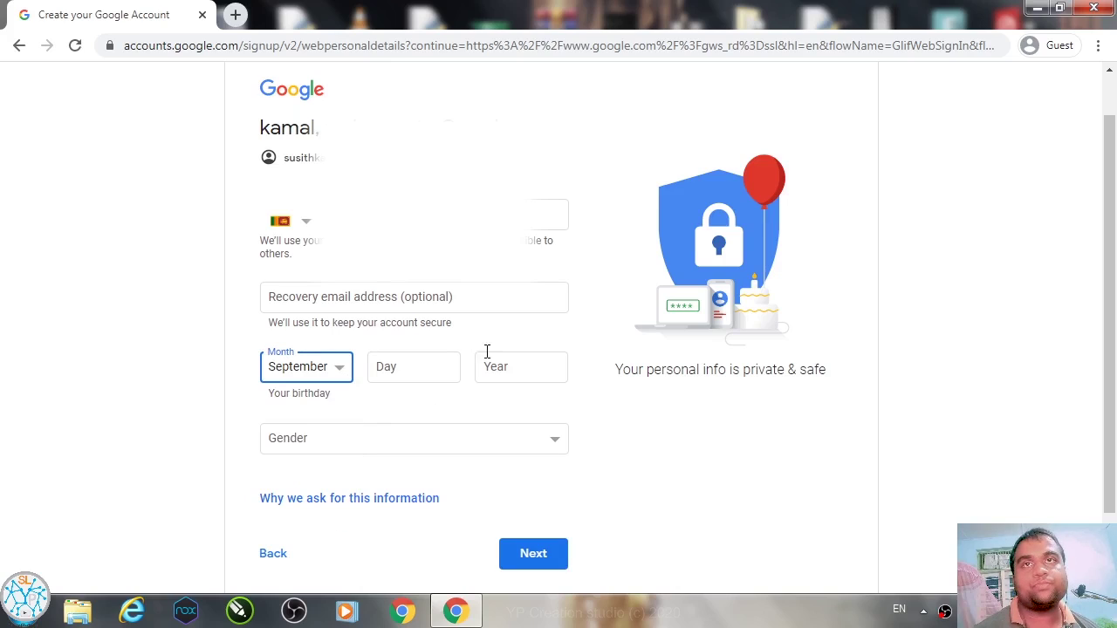
click(445, 378)
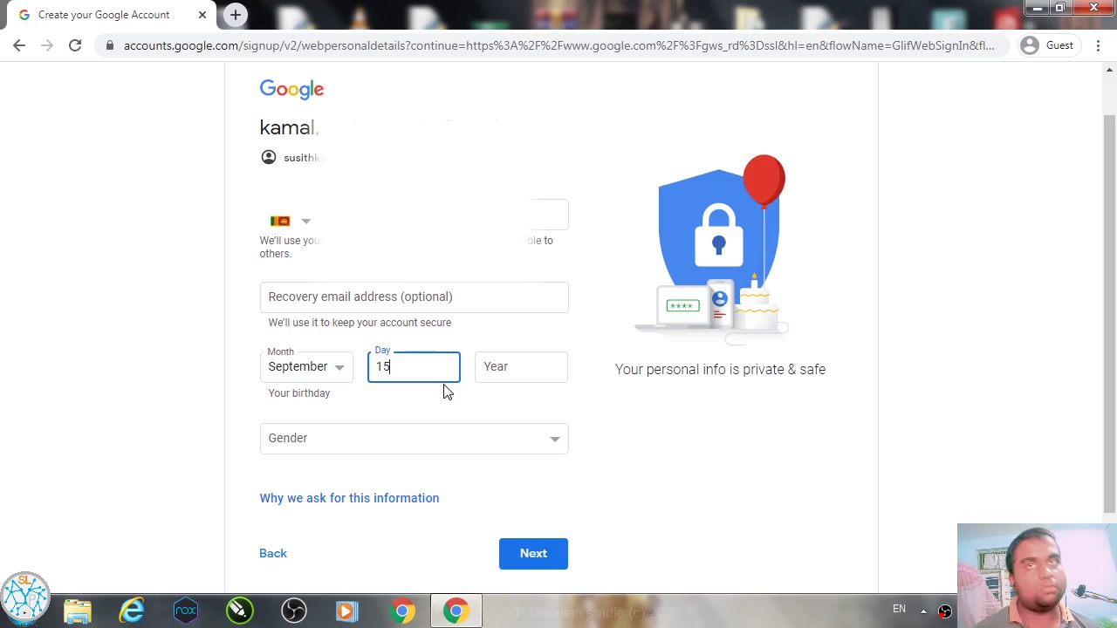
click(528, 363)
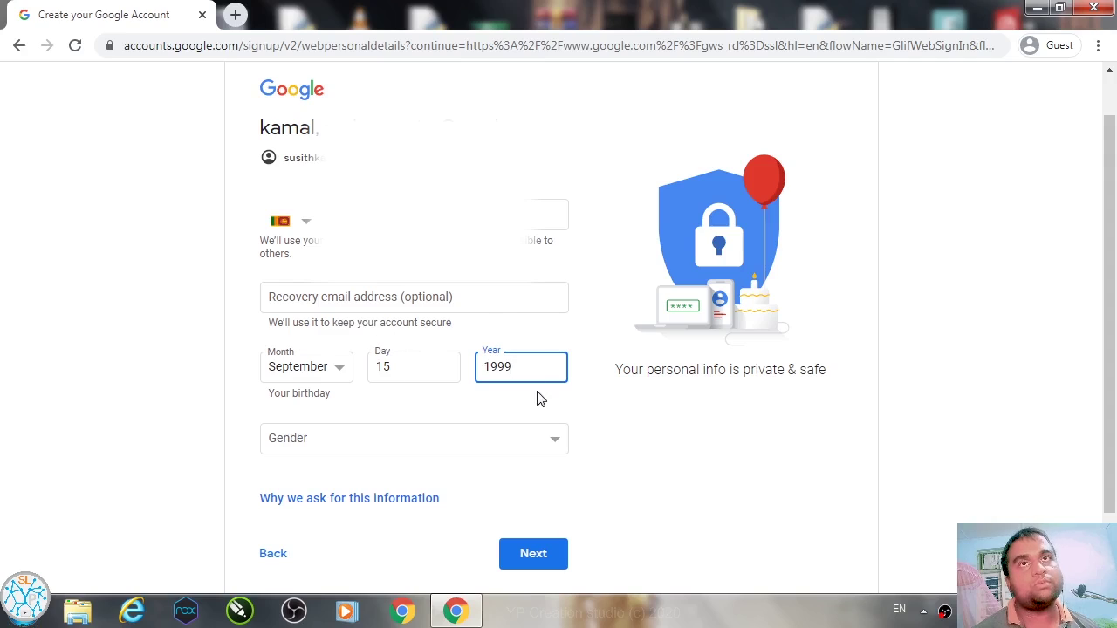
click(550, 444)
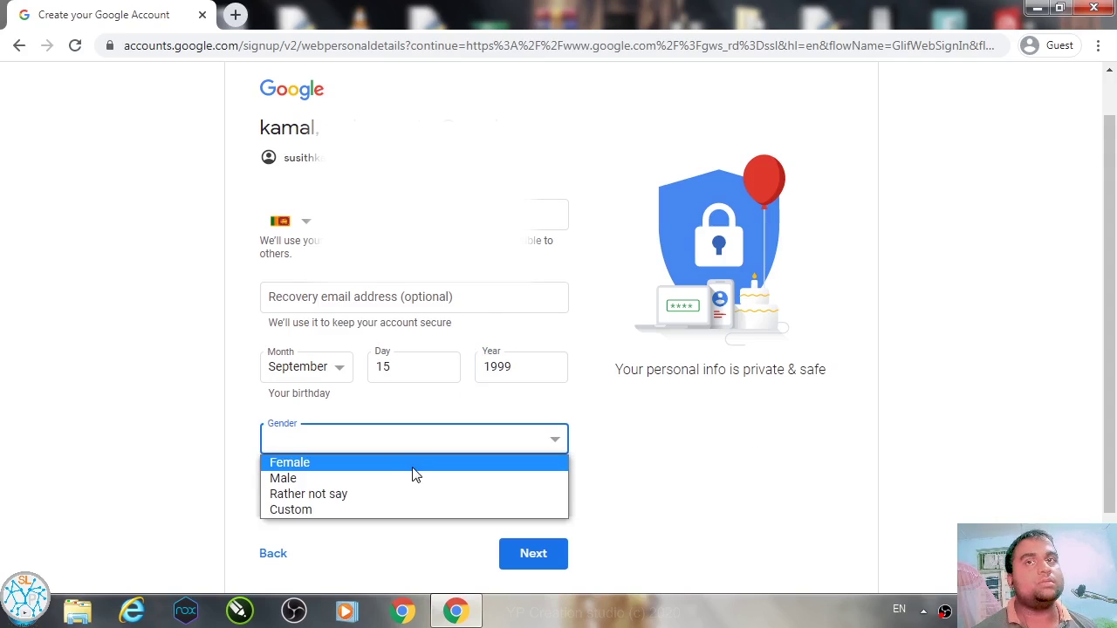
Step: Set the gender to Male and leave the optional recovery email field empty
click(351, 477)
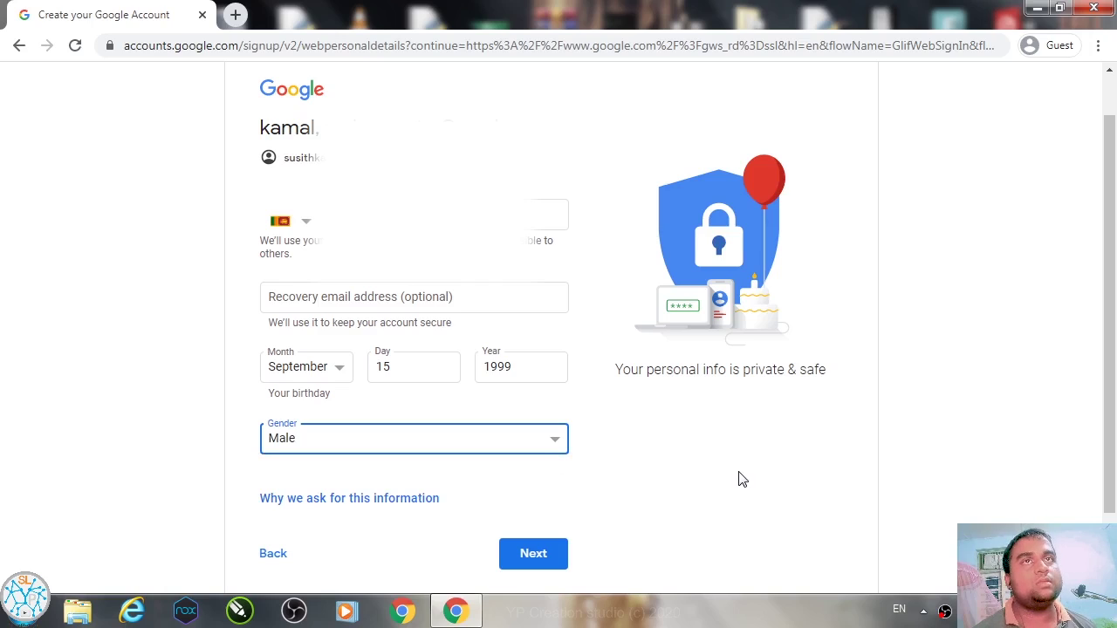
click(380, 301)
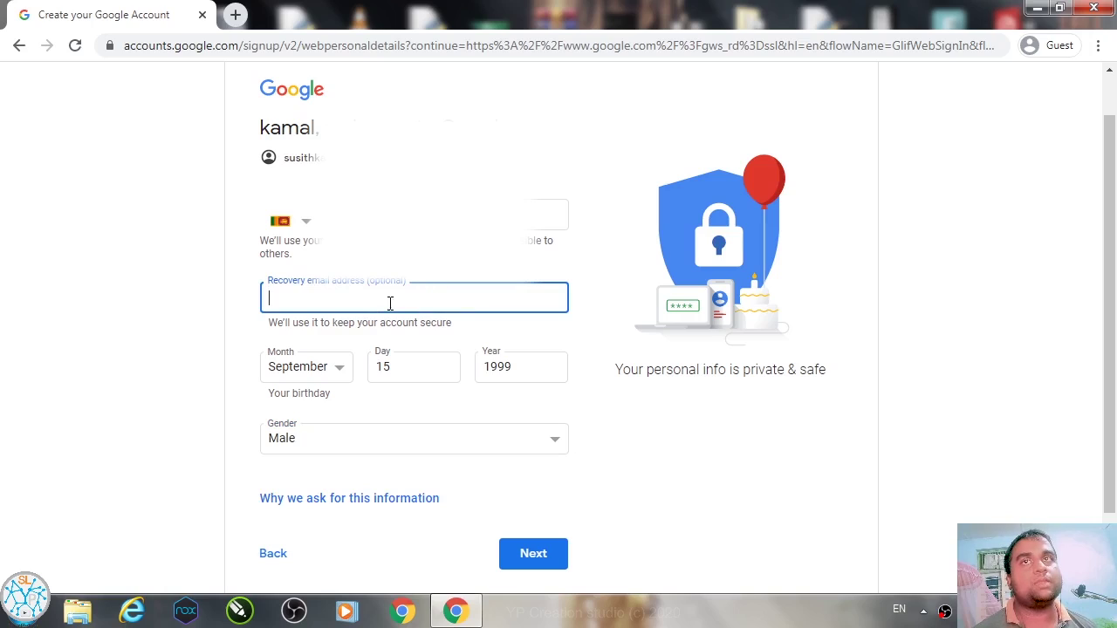
click(159, 346)
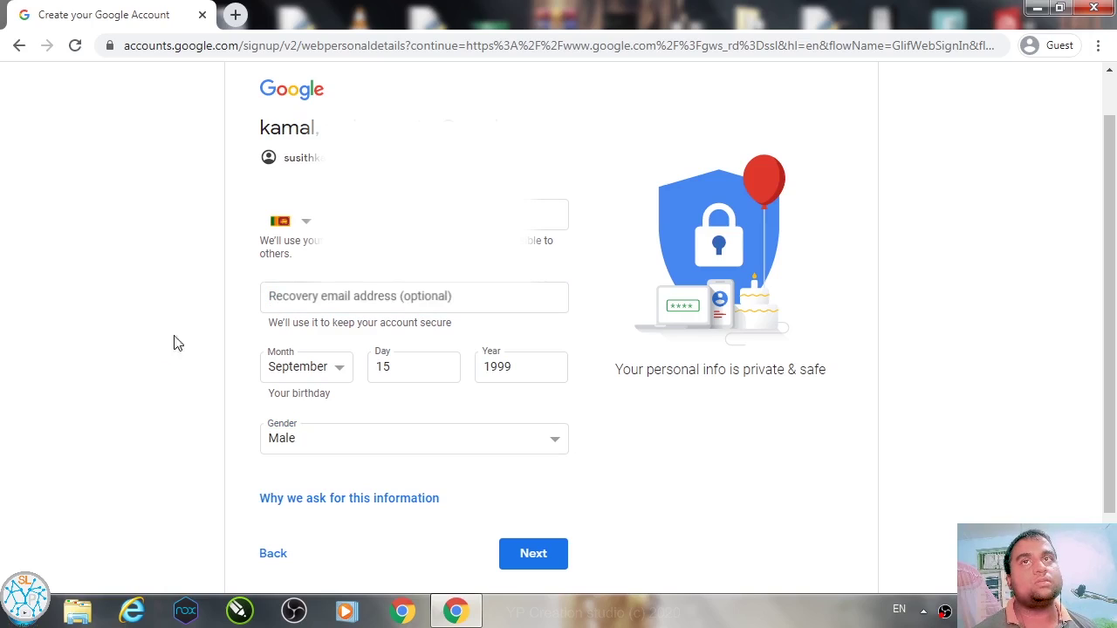
click(428, 297)
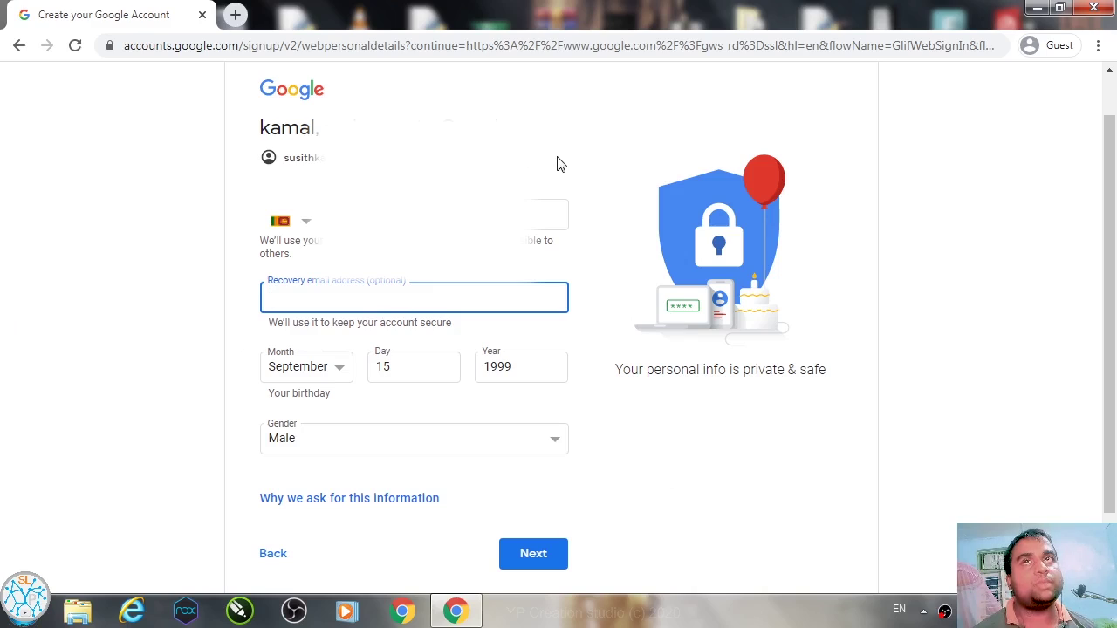
click(553, 242)
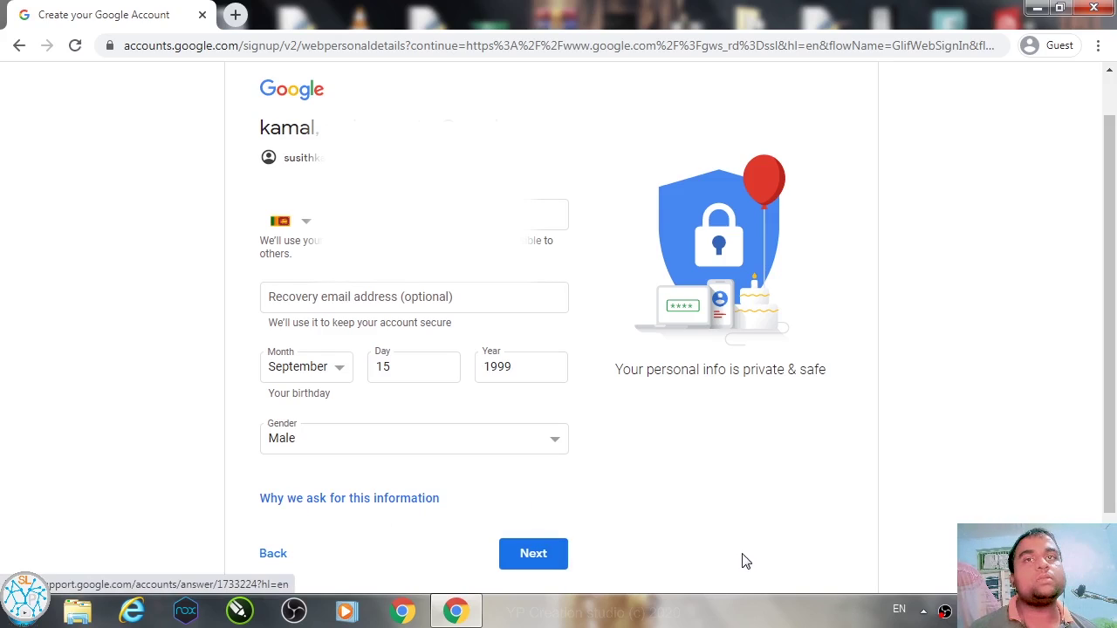
Step: Submit the personal details, try the security-only phone option under More options, then return to the summary
click(540, 554)
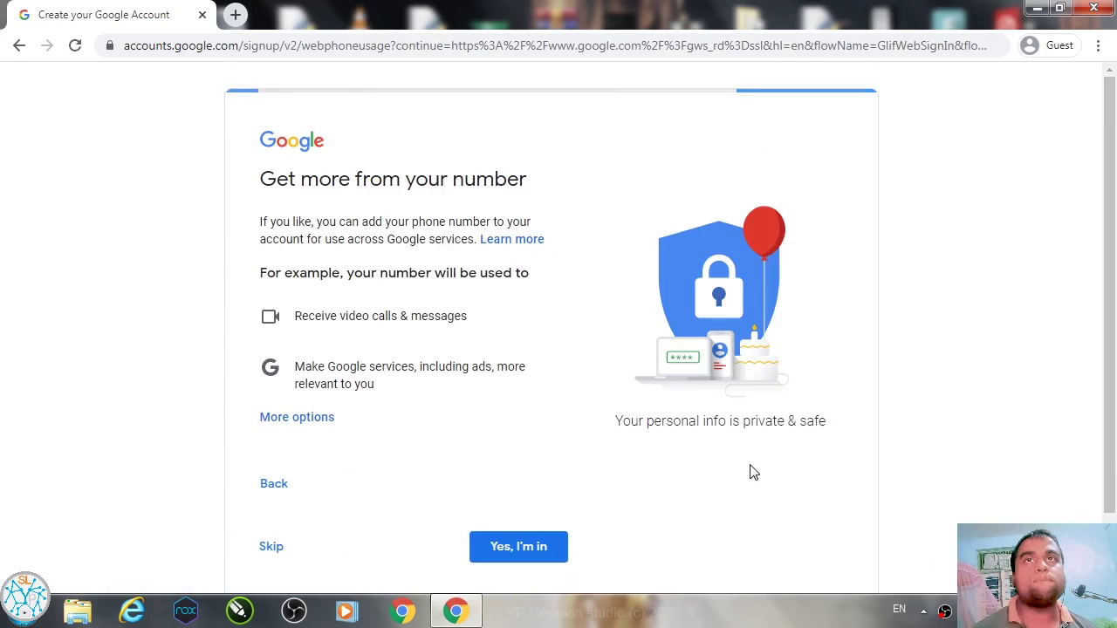
scroll(684, 467, down, 1)
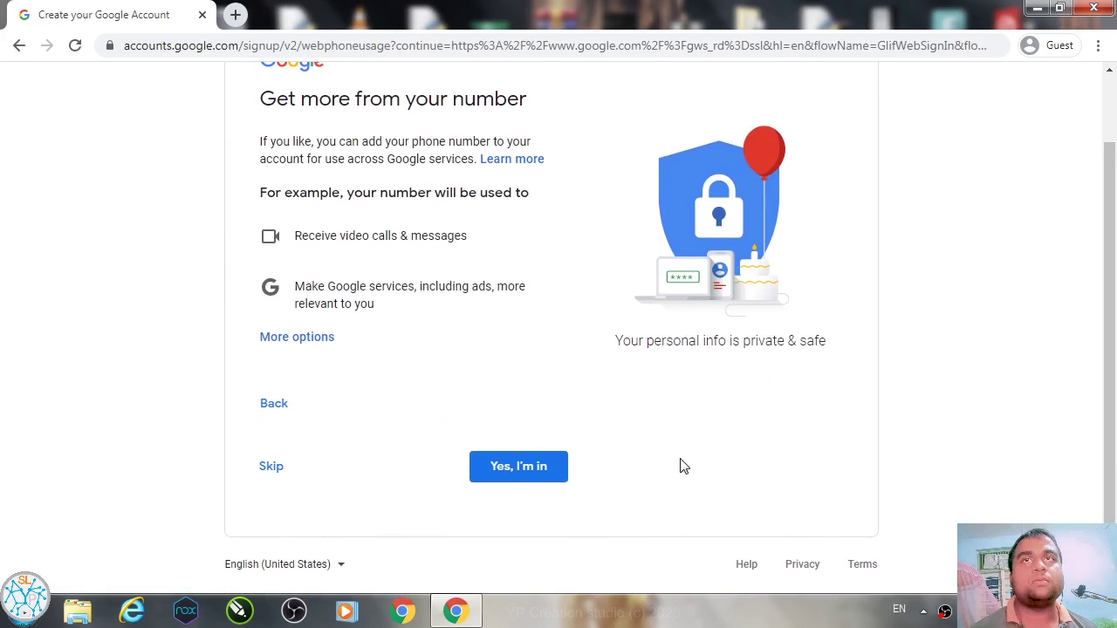
click(296, 340)
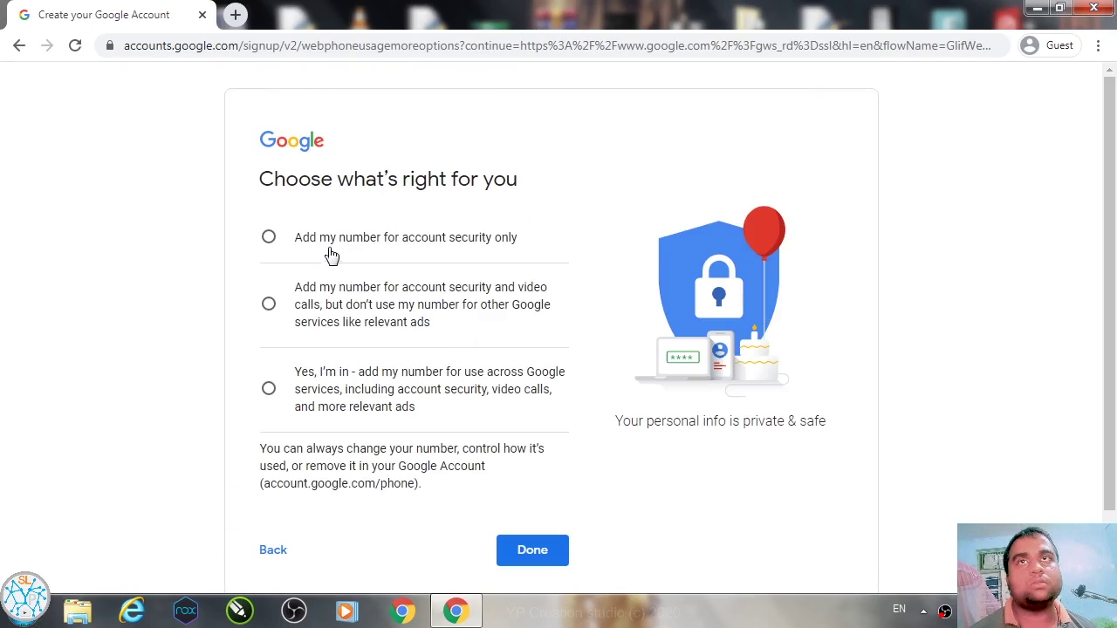
click(337, 242)
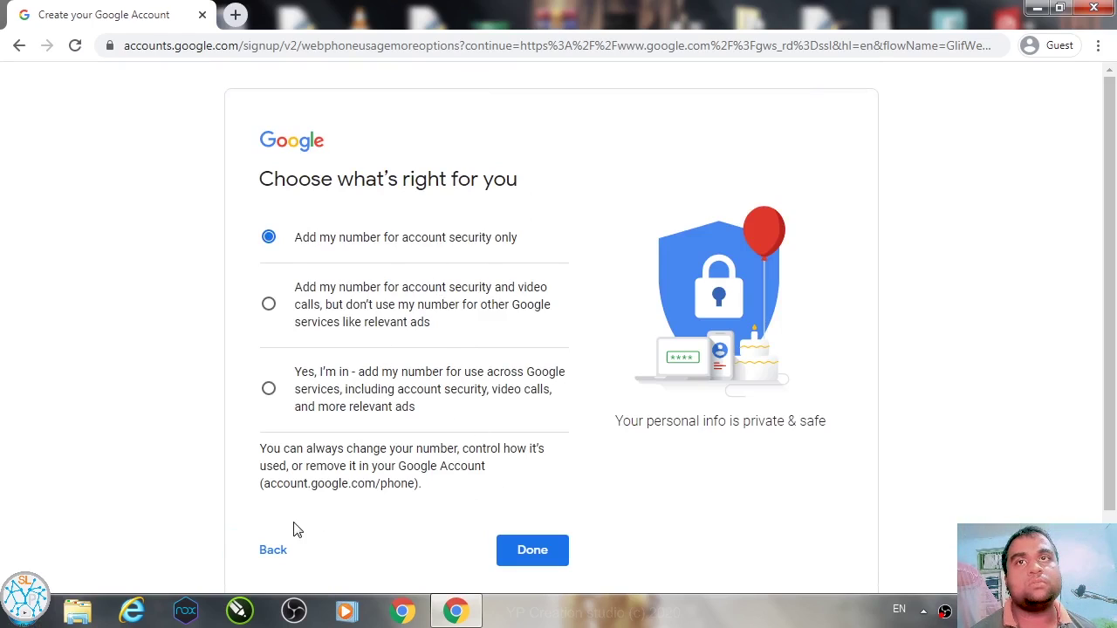
click(273, 551)
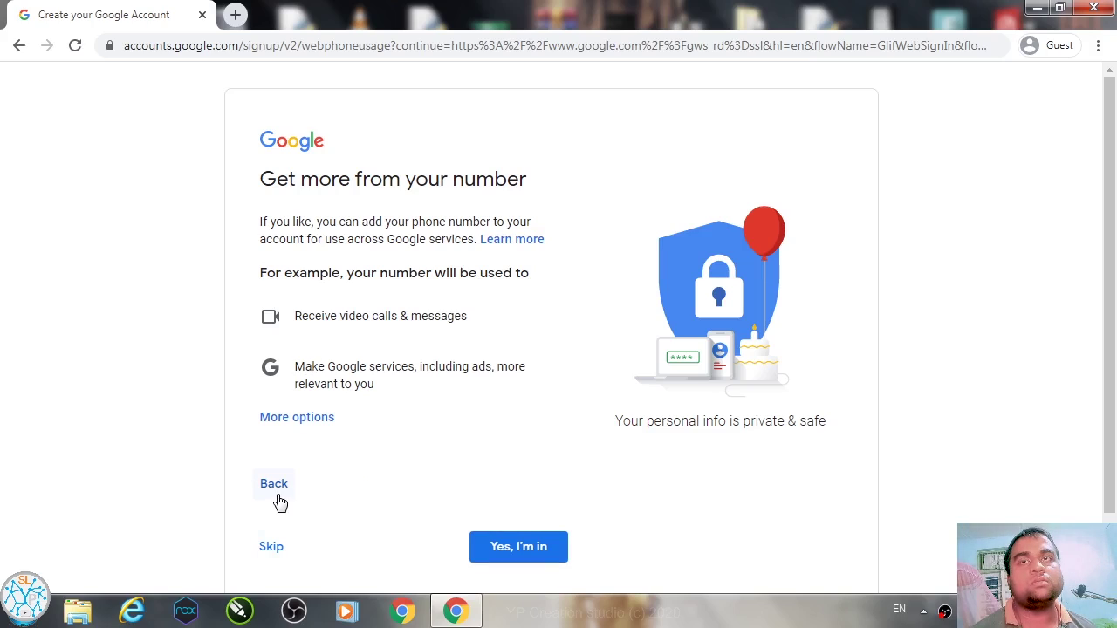
click(300, 417)
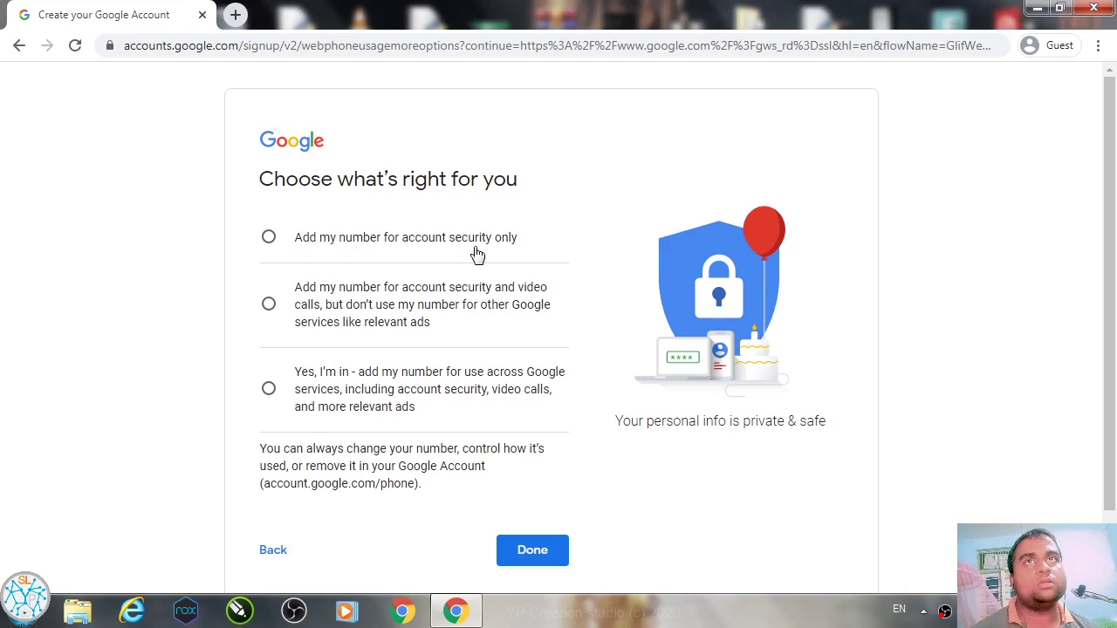
click(268, 557)
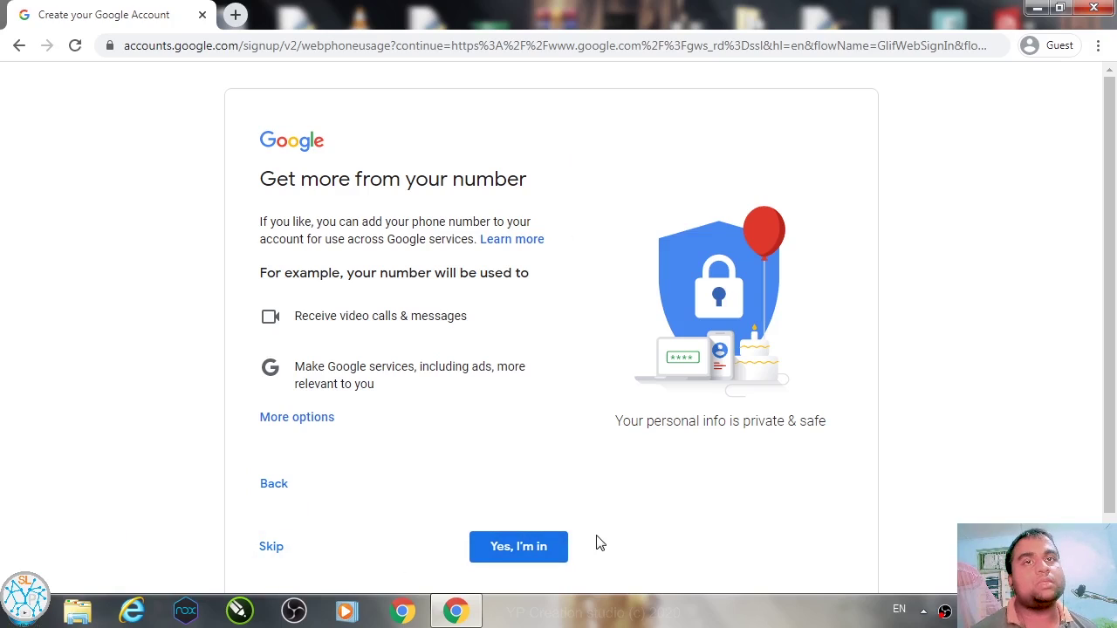
Step: Accept 'Yes, I'm in' for the phone number, then expand MORE OPTIONS on Privacy and Terms
click(529, 553)
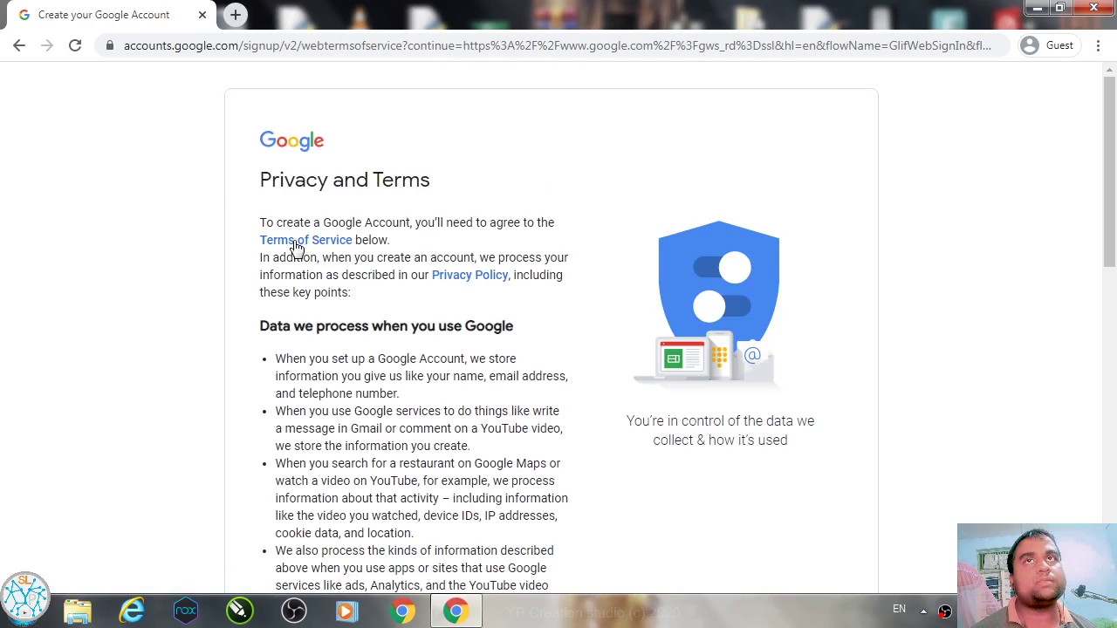
scroll(422, 282, down, 10)
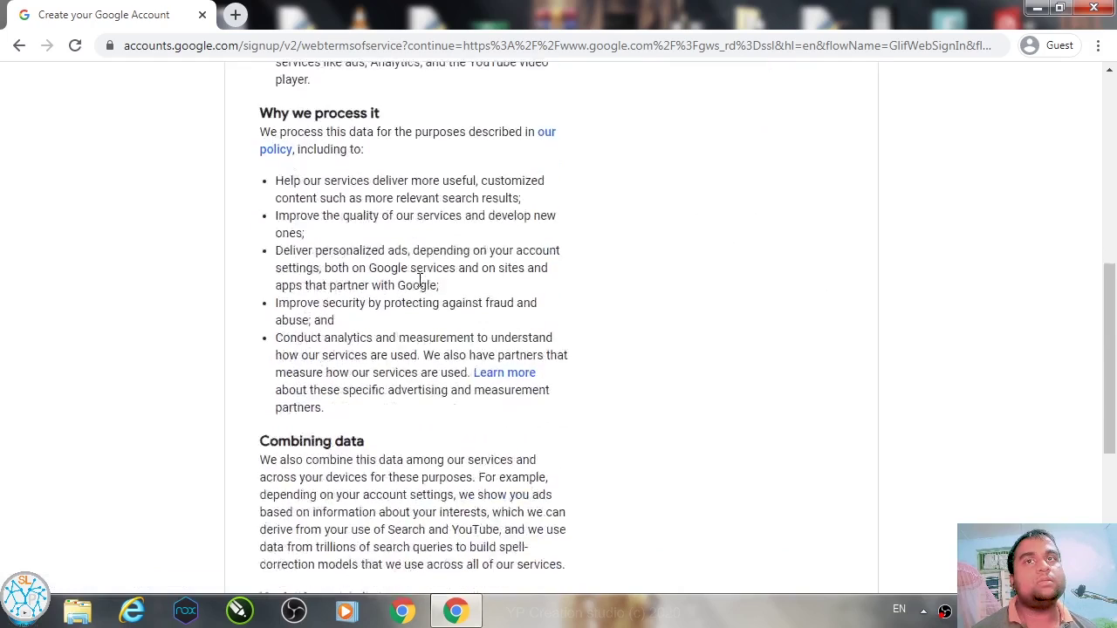
click(377, 445)
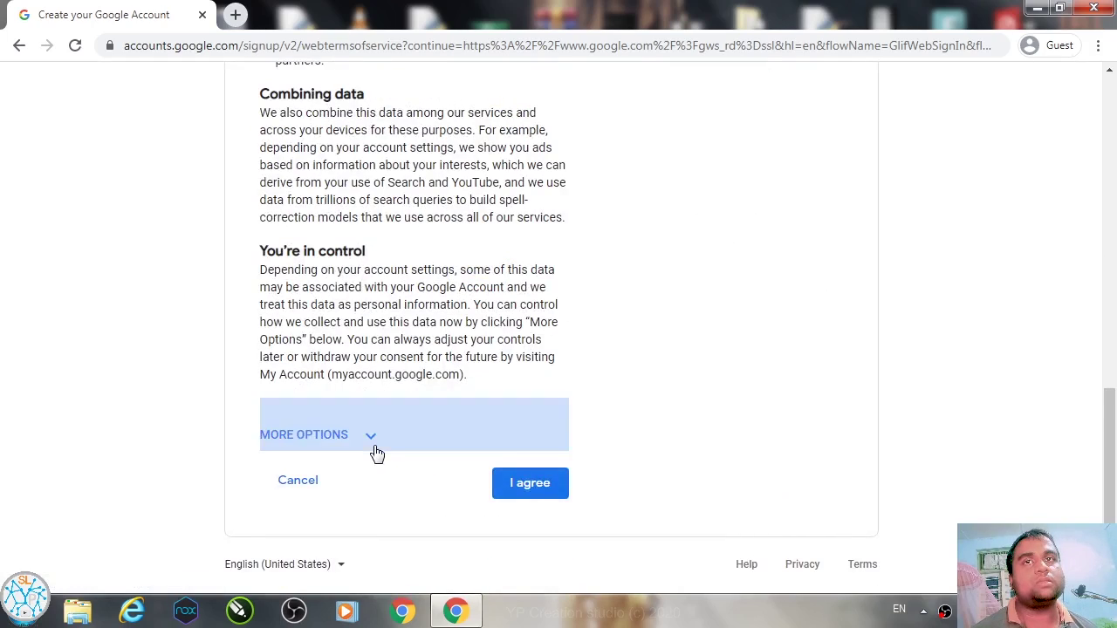
scroll(428, 370, down, 5)
scroll(428, 370, down, 8)
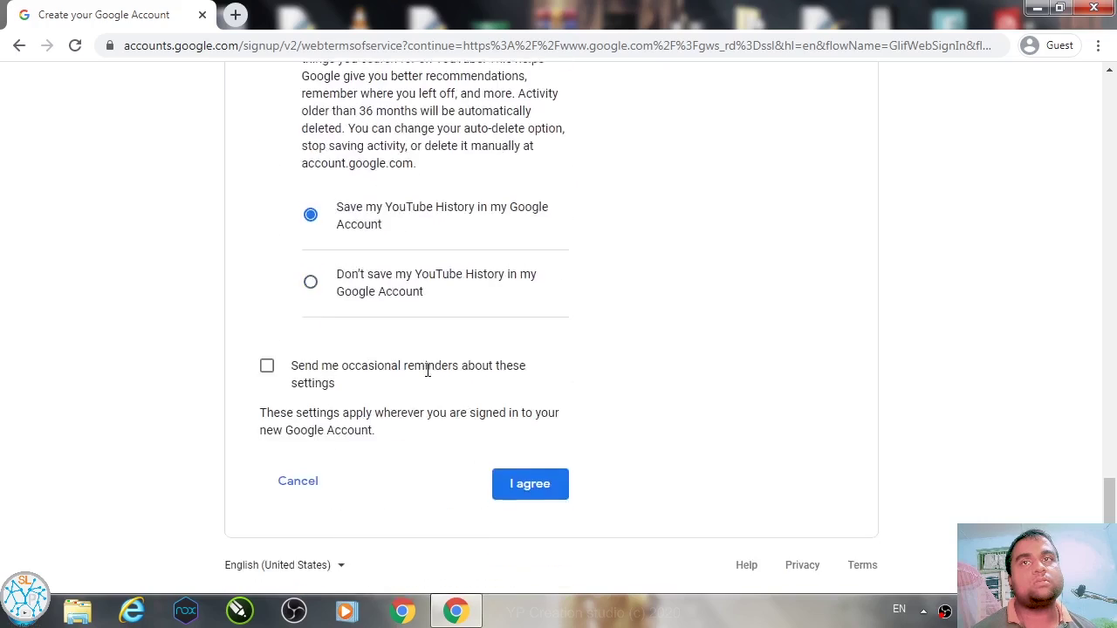
scroll(427, 370, up, 20)
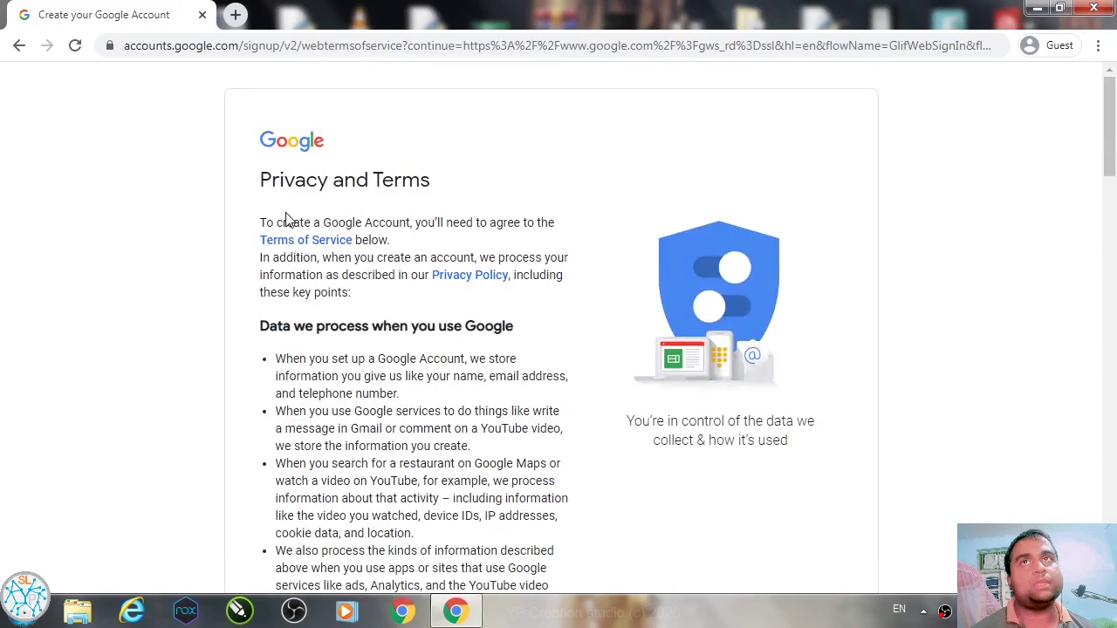